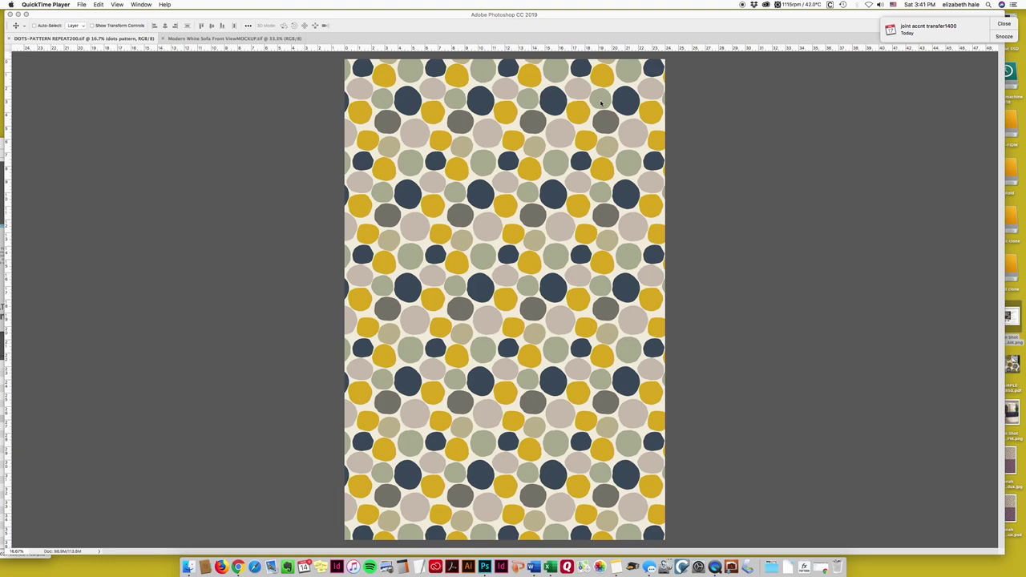
- Check the image dimensions and resolution of the dots pattern document
click(313, 165)
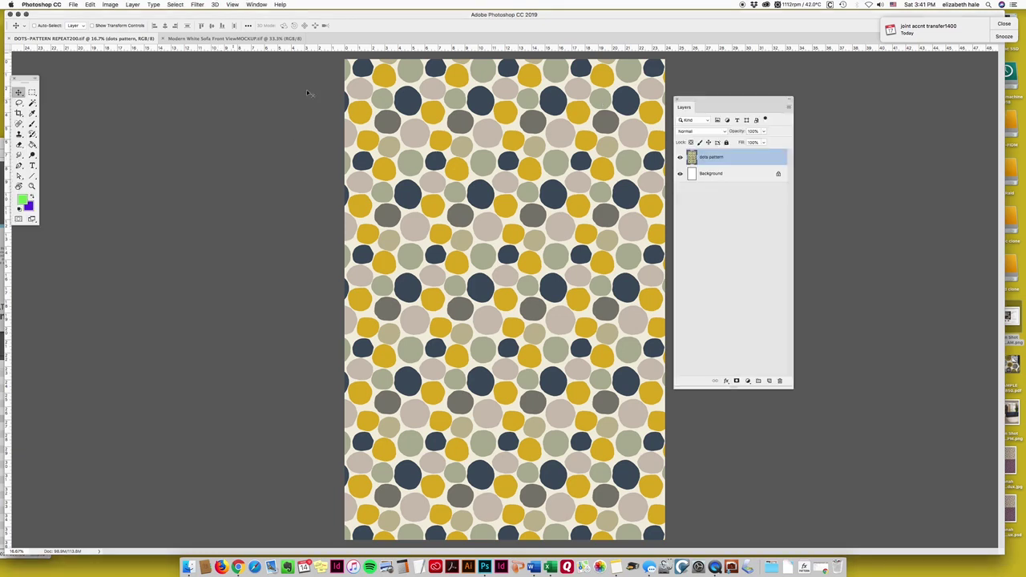
key(super+alt+i)
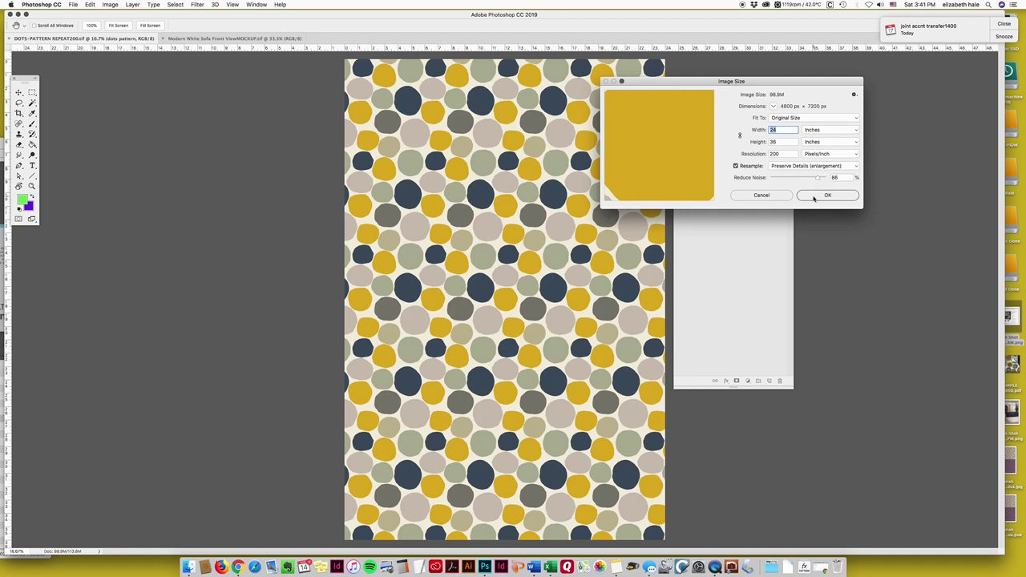
click(826, 195)
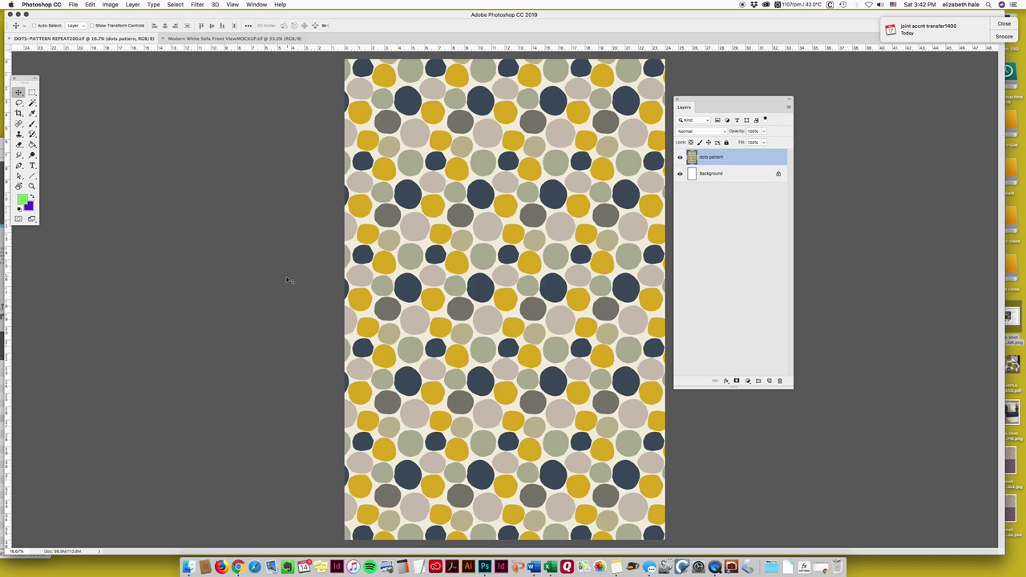
- Copy the entire dots pattern and switch to the Modern White Sofa Front ViewMOCKUP.tif document
key(super+a)
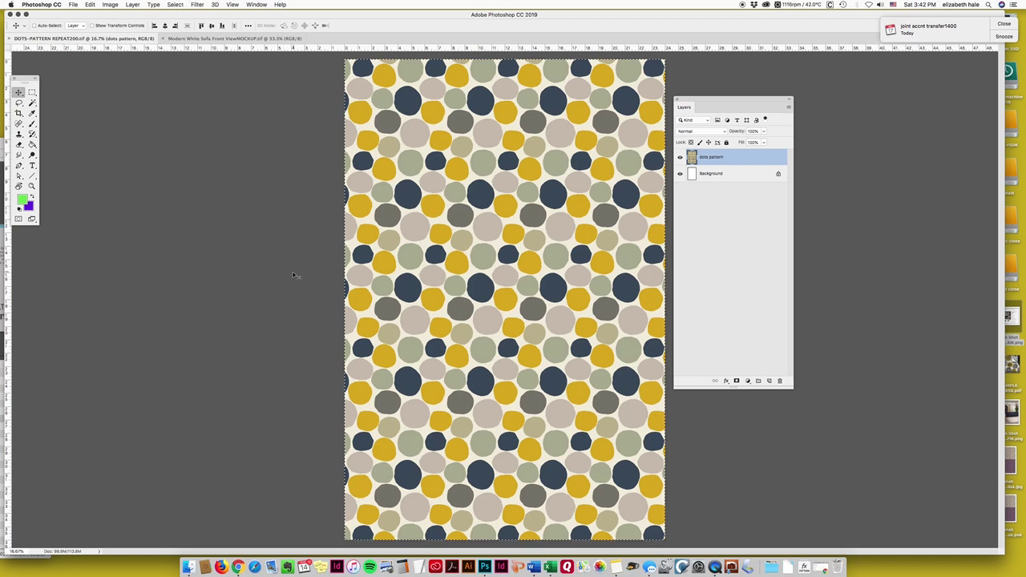
key(super+c)
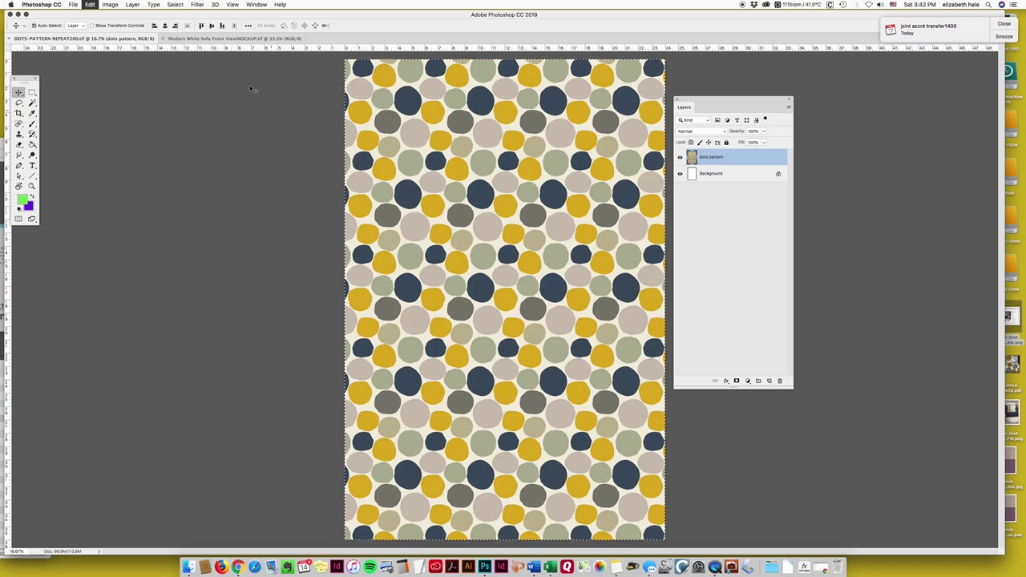
click(256, 5)
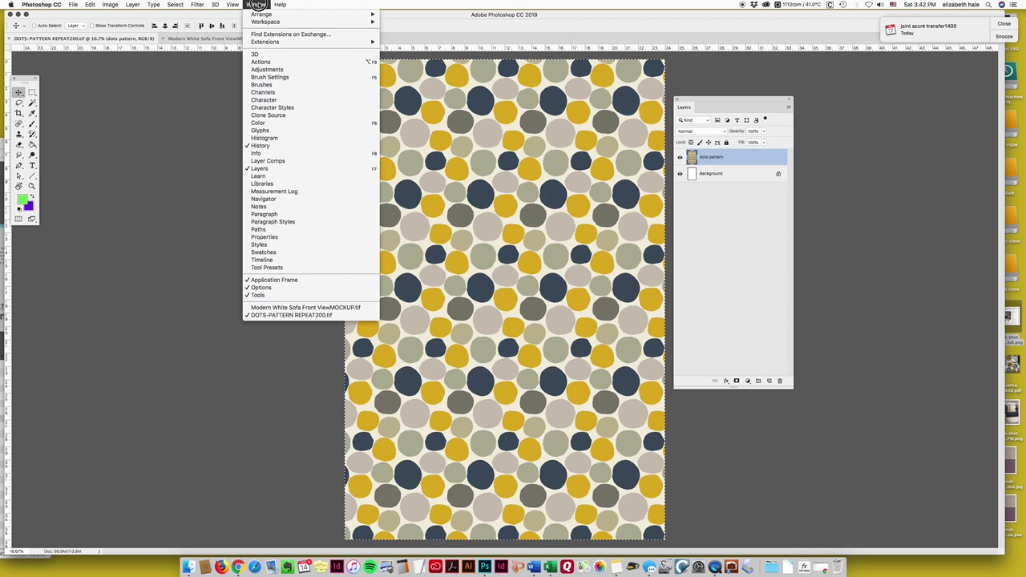
click(256, 4)
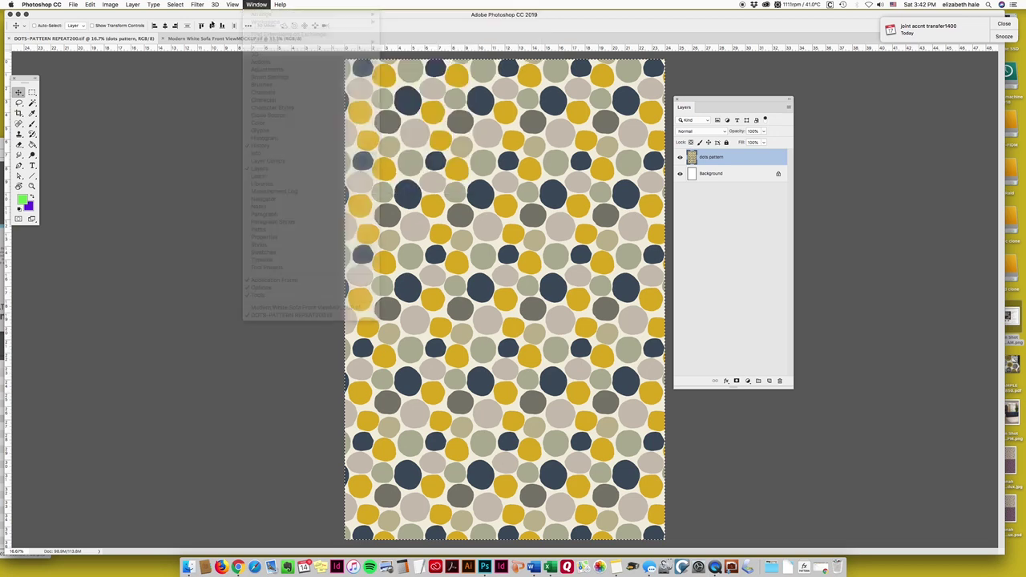
click(210, 39)
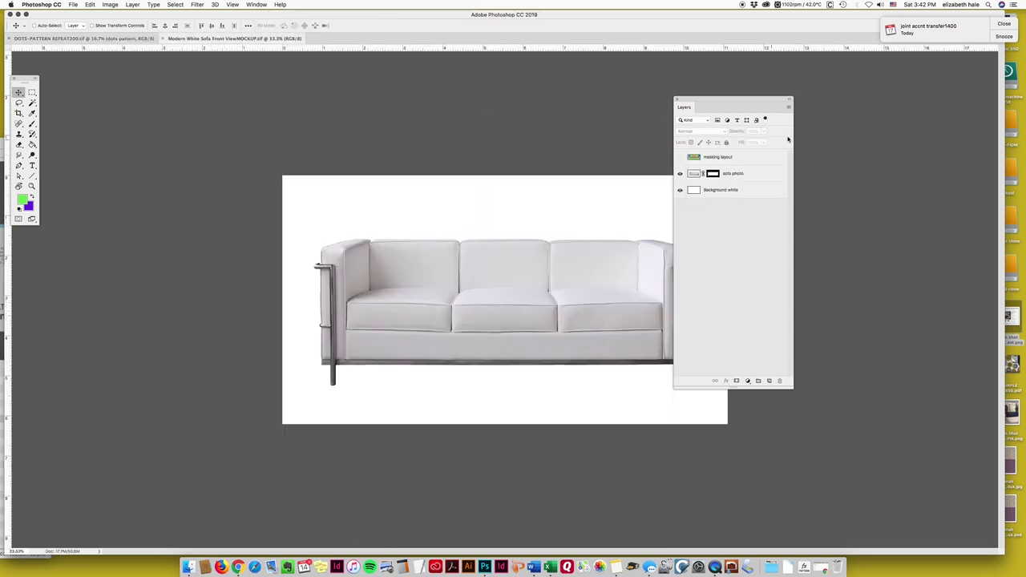
- Uncover the sofa image and check its dimensions and resolution
drag(718, 107, 779, 97)
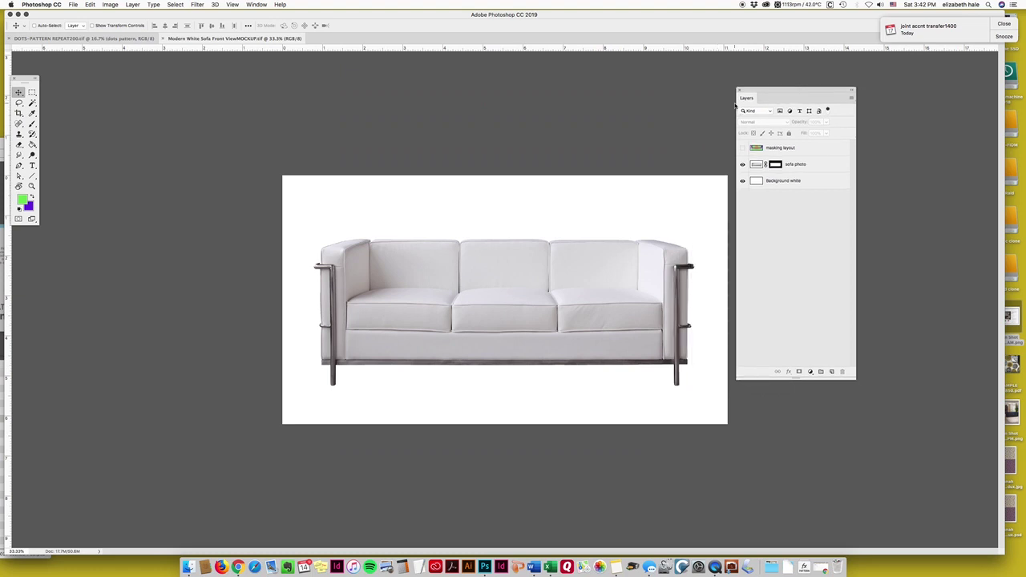
key(super+alt+i)
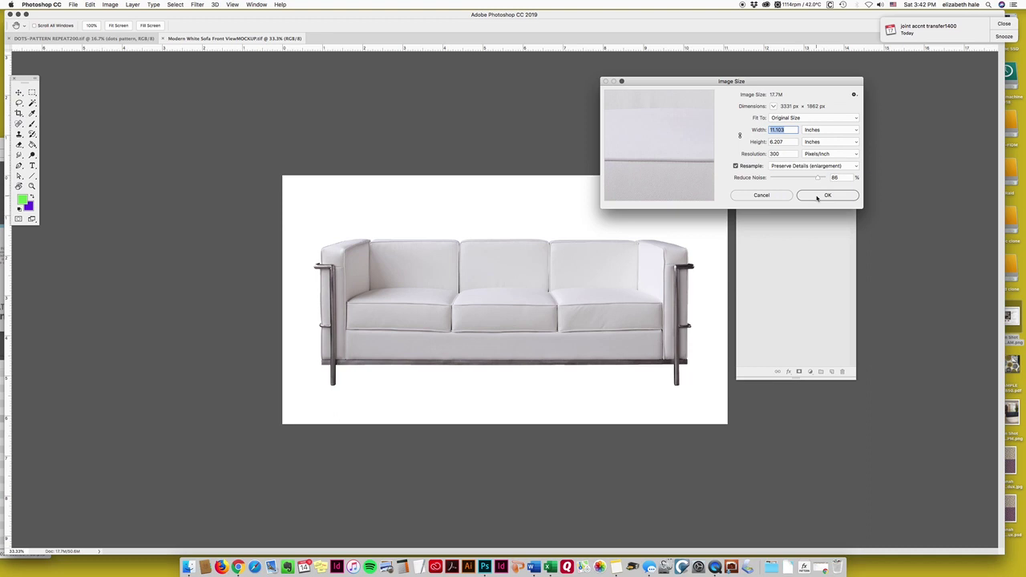
click(816, 197)
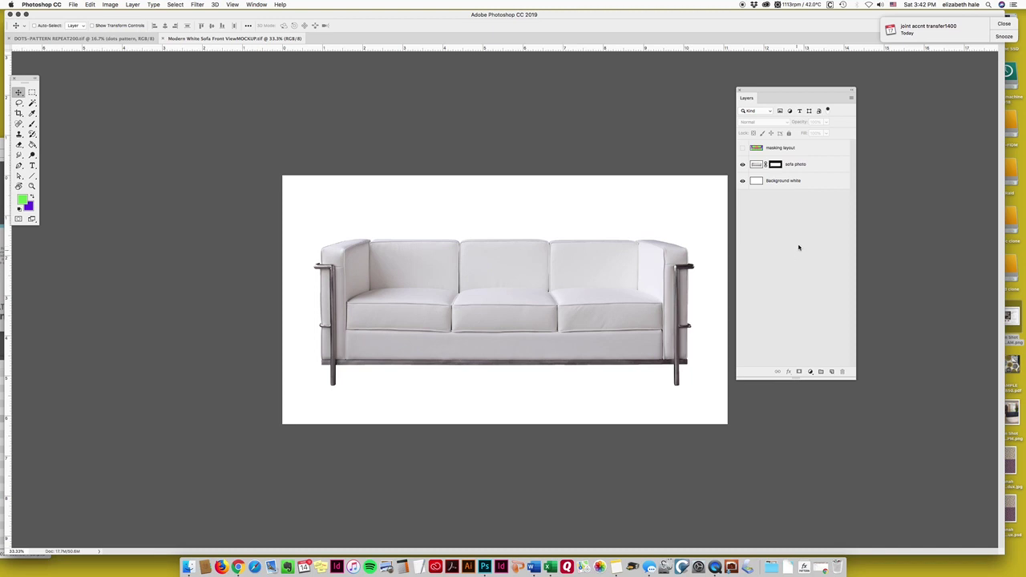
- Hide the Background white layer and select the layer mask of the sofa photo
click(742, 181)
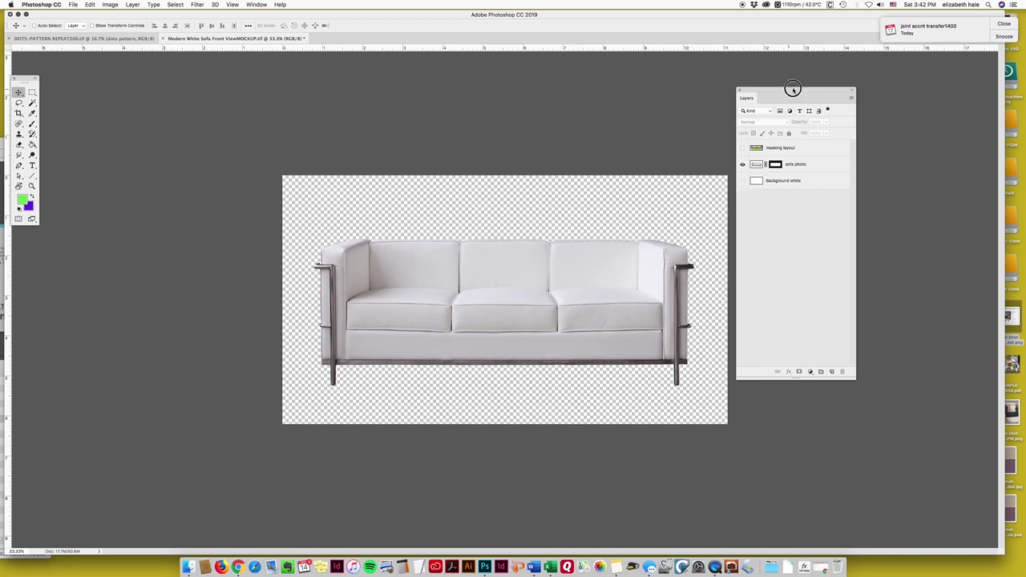
drag(791, 89, 794, 82)
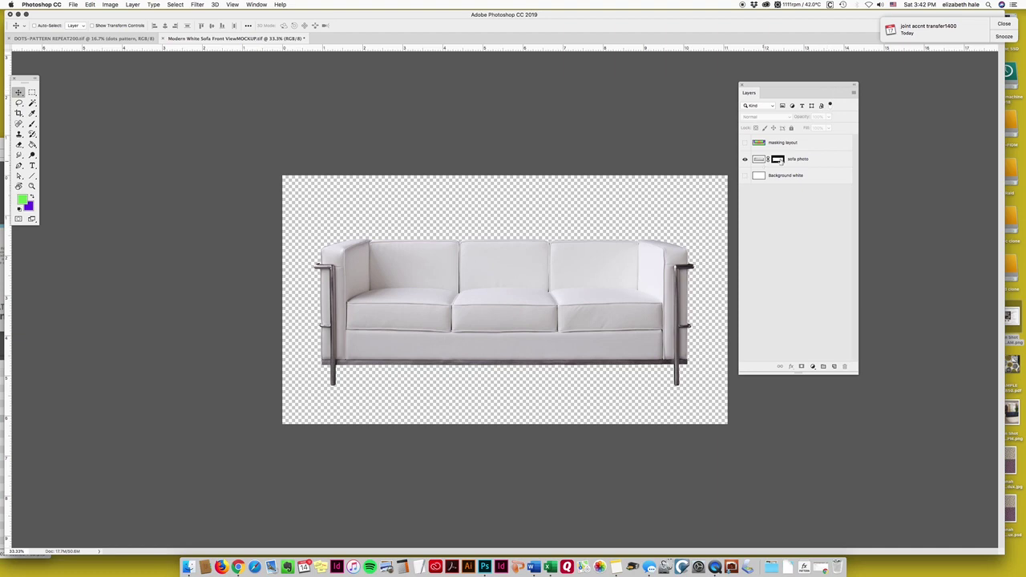
click(779, 162)
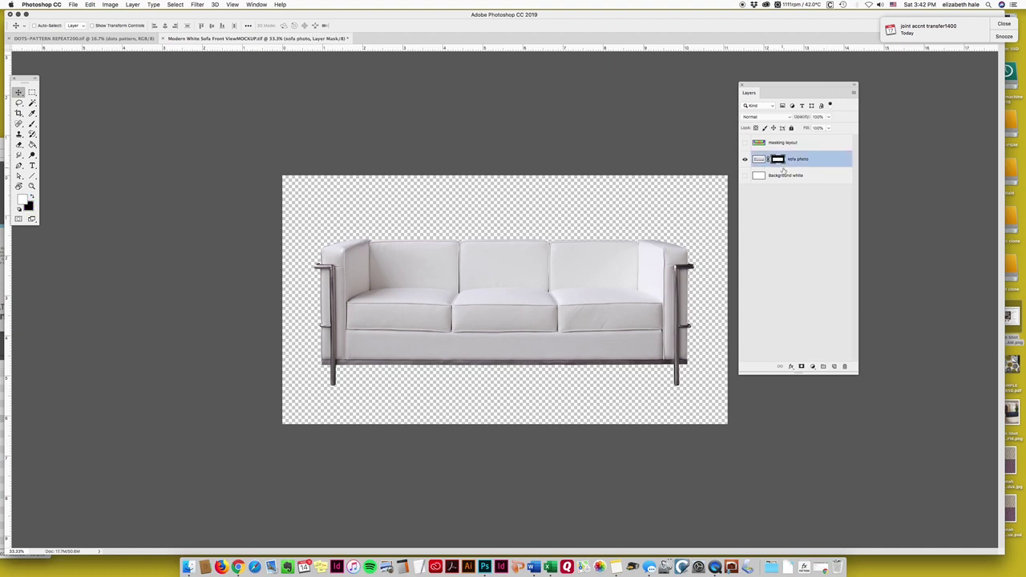
- Show the masking layout layer over the sofa, compare it with the photo, and leave no layer selected
click(744, 143)
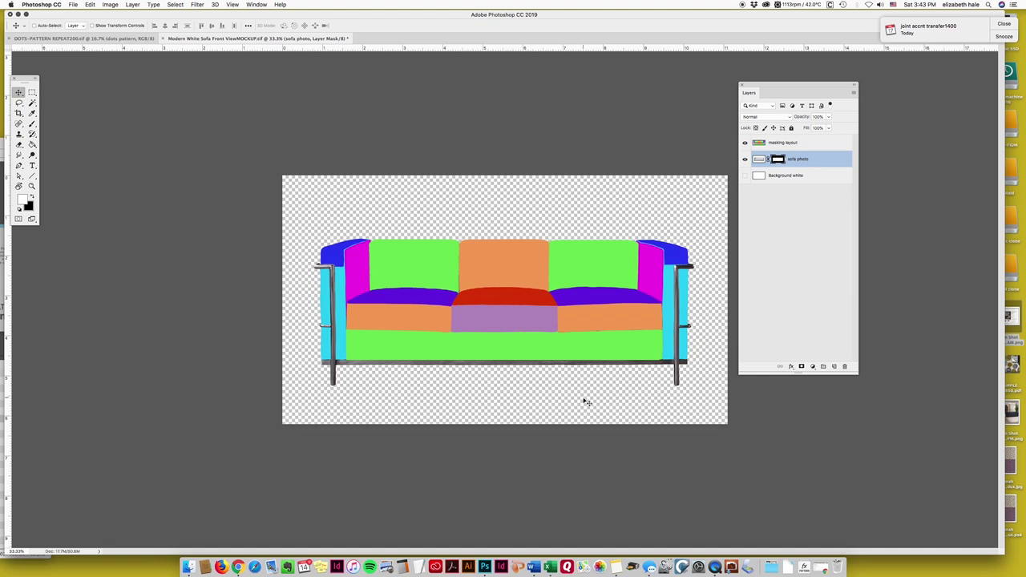
click(745, 142)
click(744, 143)
click(745, 143)
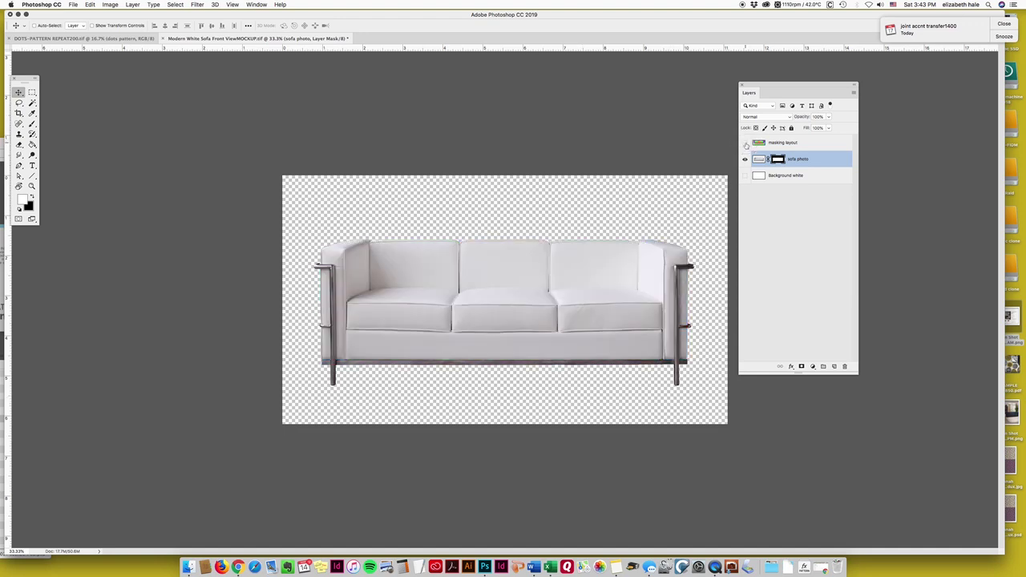
click(745, 142)
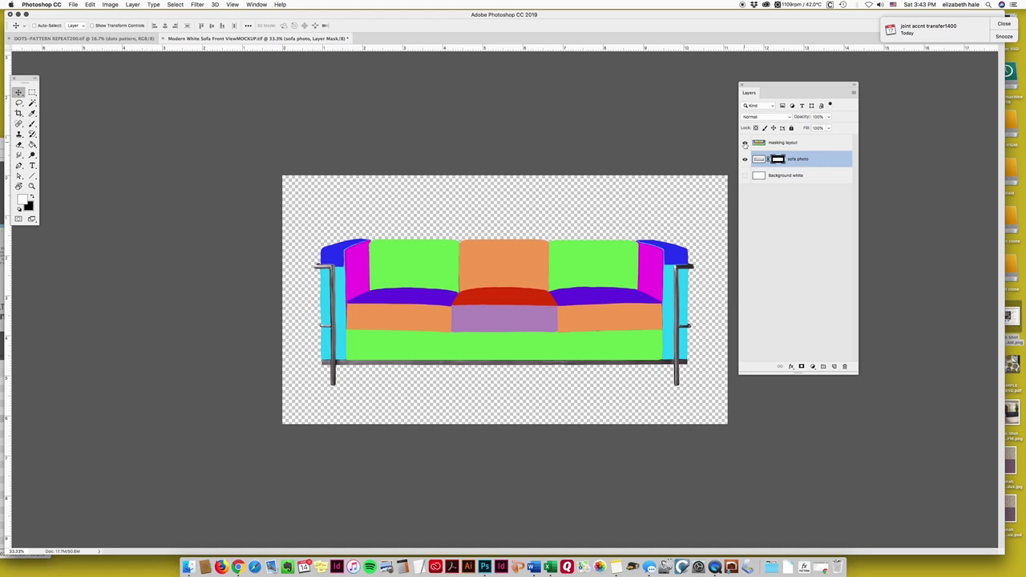
click(745, 143)
click(745, 143)
click(798, 220)
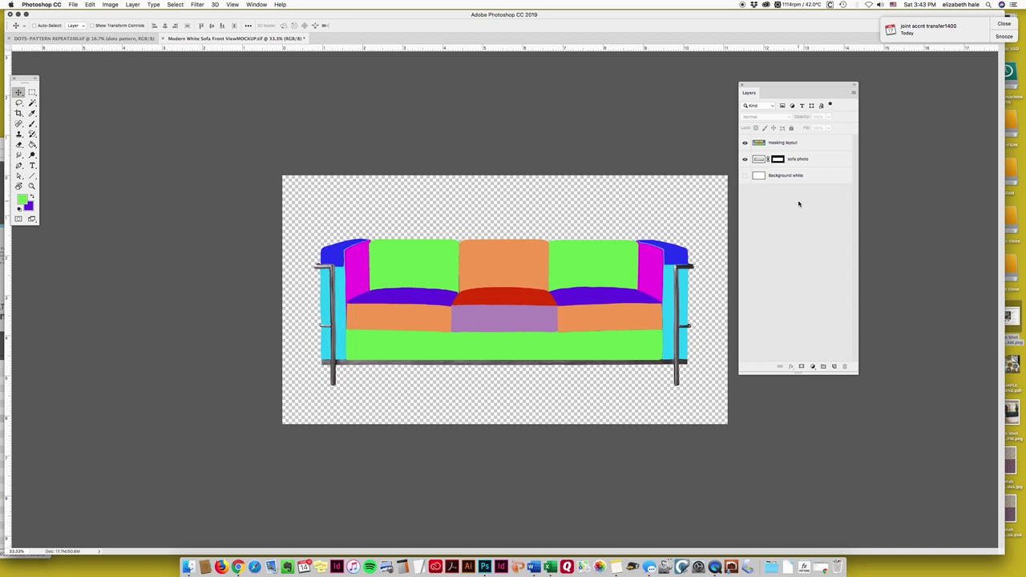
- Paste the copied dots pattern into the sofa mockup as the uppermost layer
key(super+v)
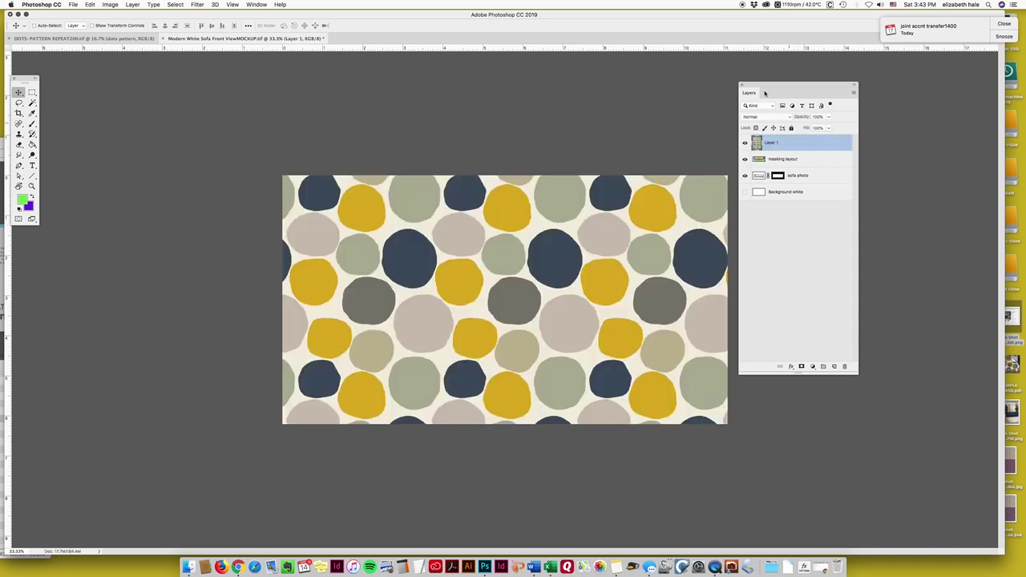
drag(765, 93, 781, 88)
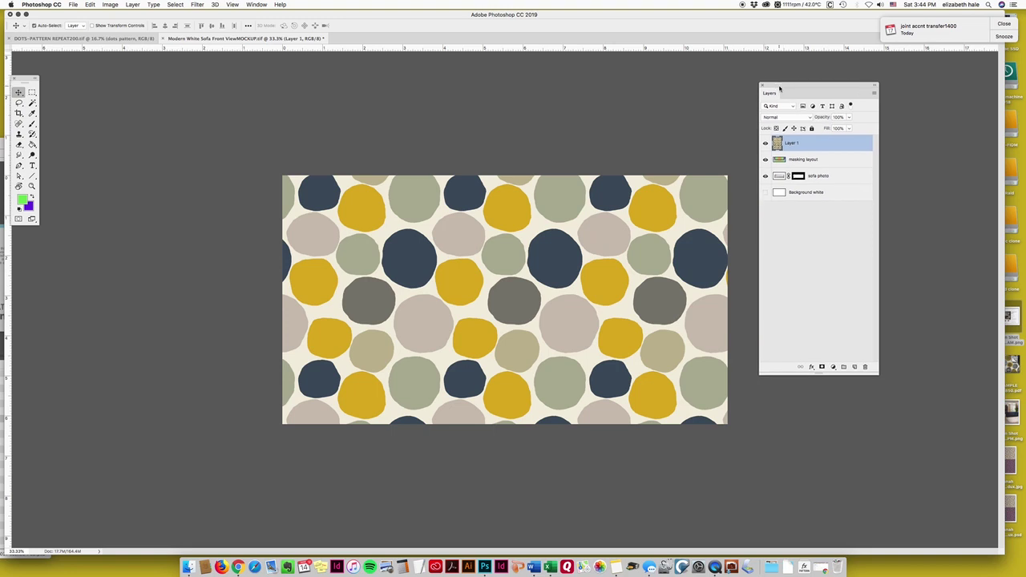
key(super+t)
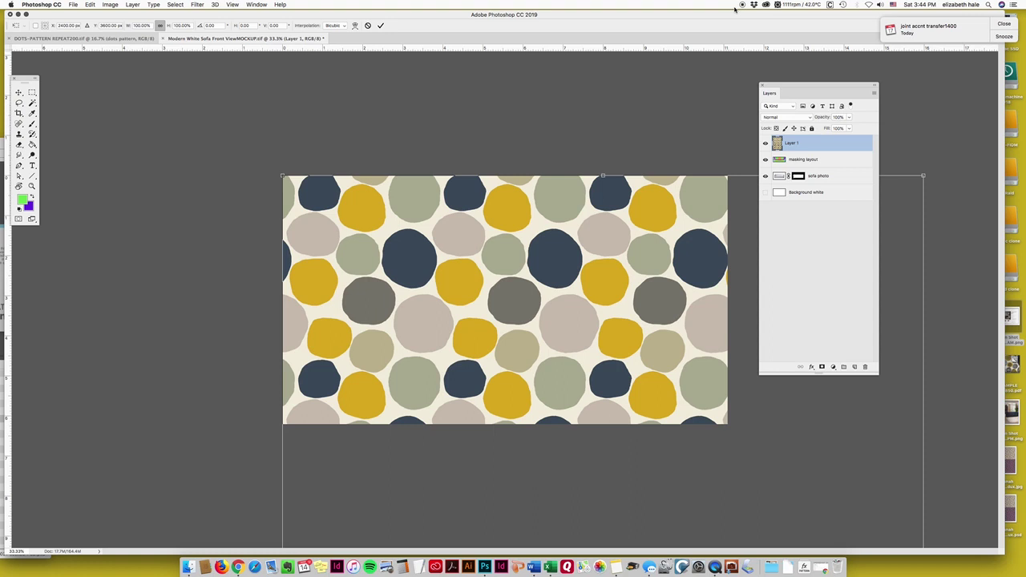
key(super+minus)
key(super+minus)
key(super+minus)
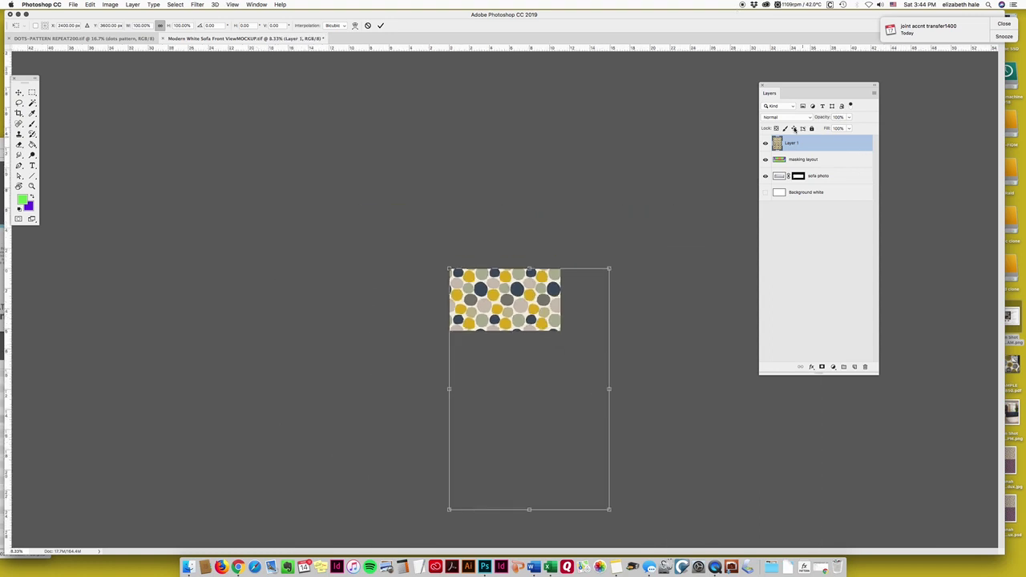
key(Return)
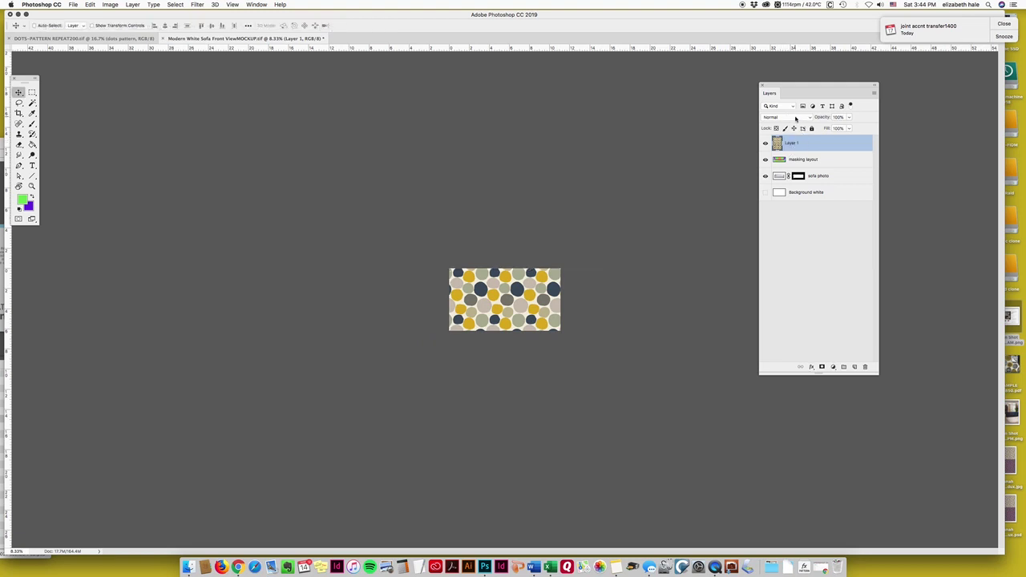
- Set the blend mode of the pasted pattern layer to Multiply
click(796, 118)
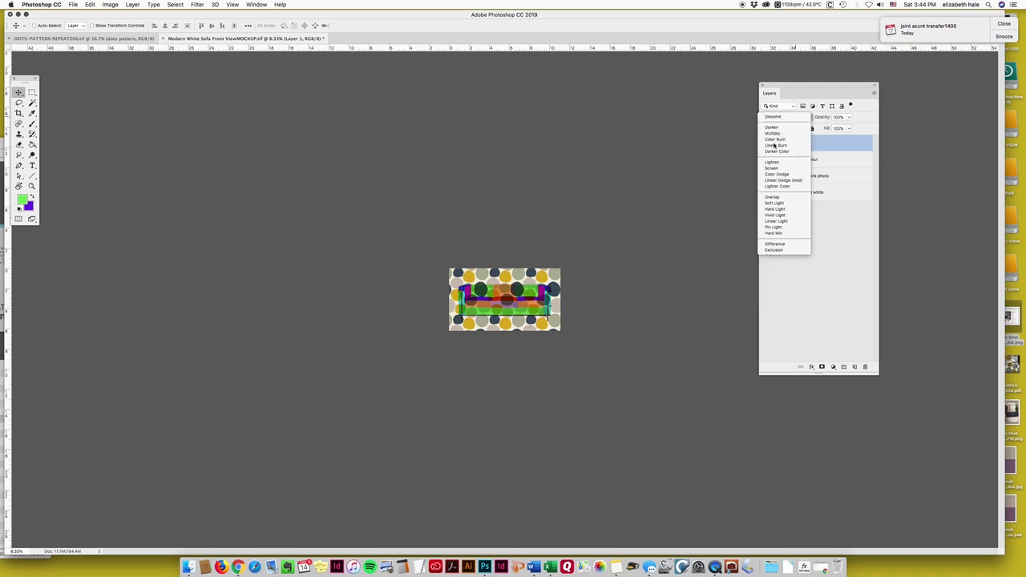
click(774, 140)
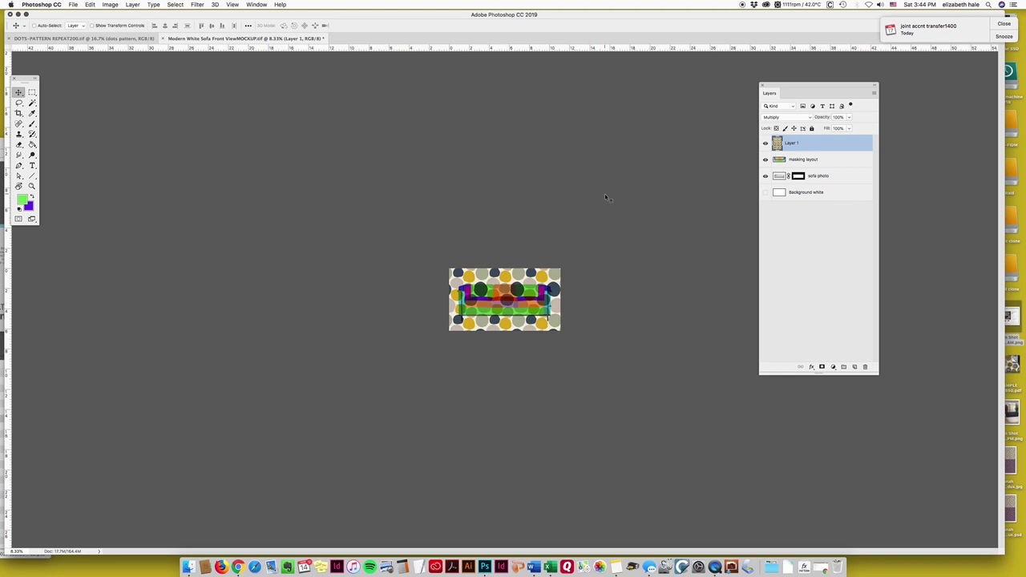
- Scale the dots pattern proportionally to about 59% and position it so that it covers the whole sofa
key(super+equal)
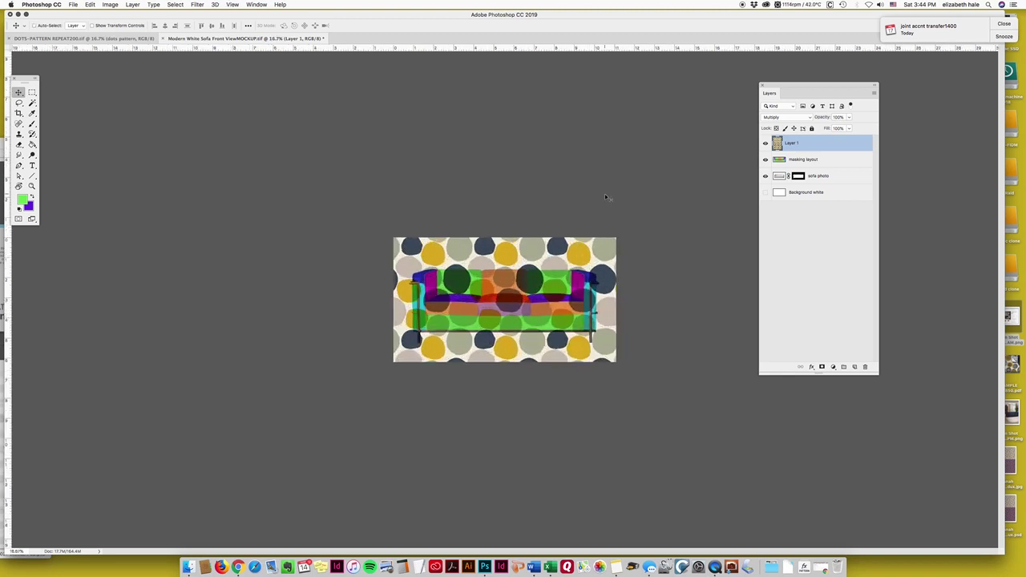
key(super+t)
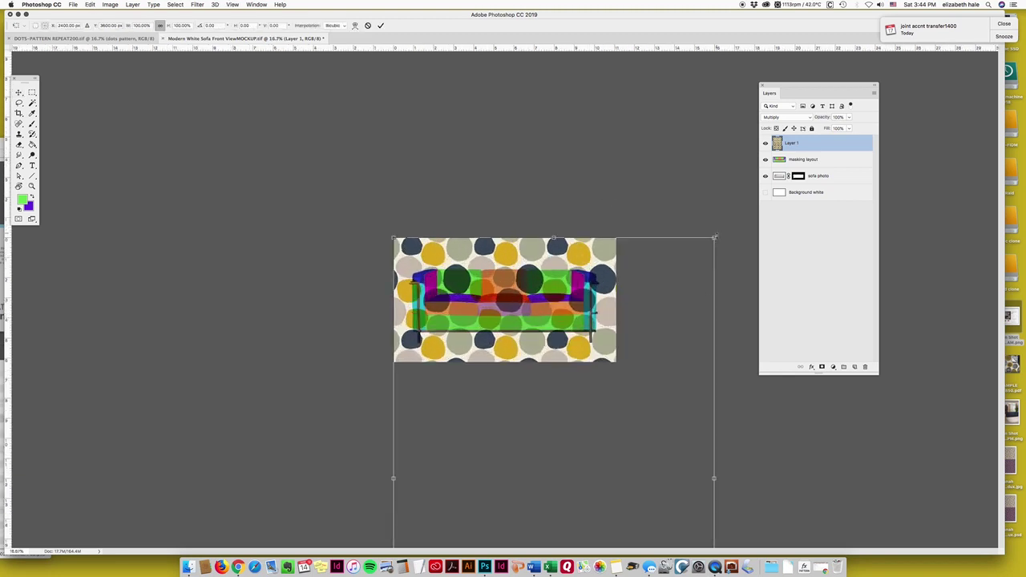
drag(714, 238, 617, 383)
drag(521, 446, 522, 228)
drag(620, 169, 595, 206)
drag(555, 243, 572, 226)
drag(612, 489, 600, 478)
drag(539, 423, 543, 406)
drag(601, 172, 608, 159)
drag(573, 244, 571, 250)
drag(607, 164, 604, 181)
drag(563, 242, 567, 236)
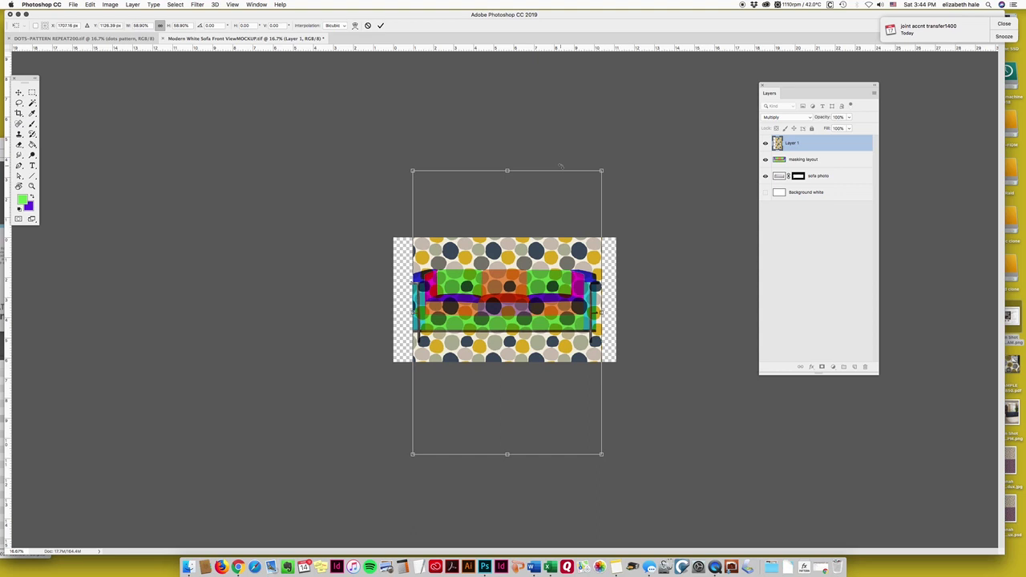
key(Return)
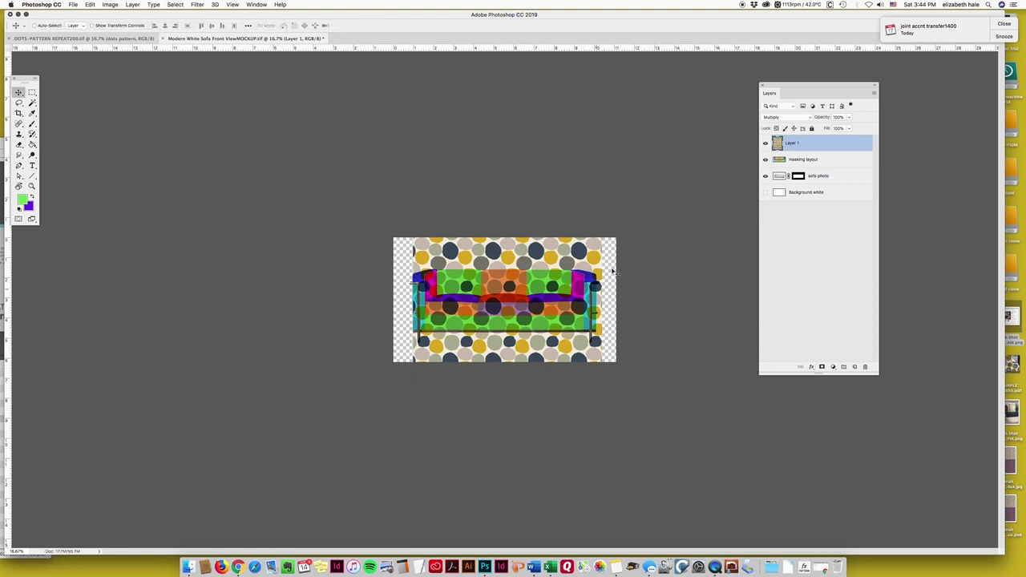
- Rename the pasted pattern layer as DOTS and place it directly beneath the masking layout layer
double_click(795, 143)
click(831, 247)
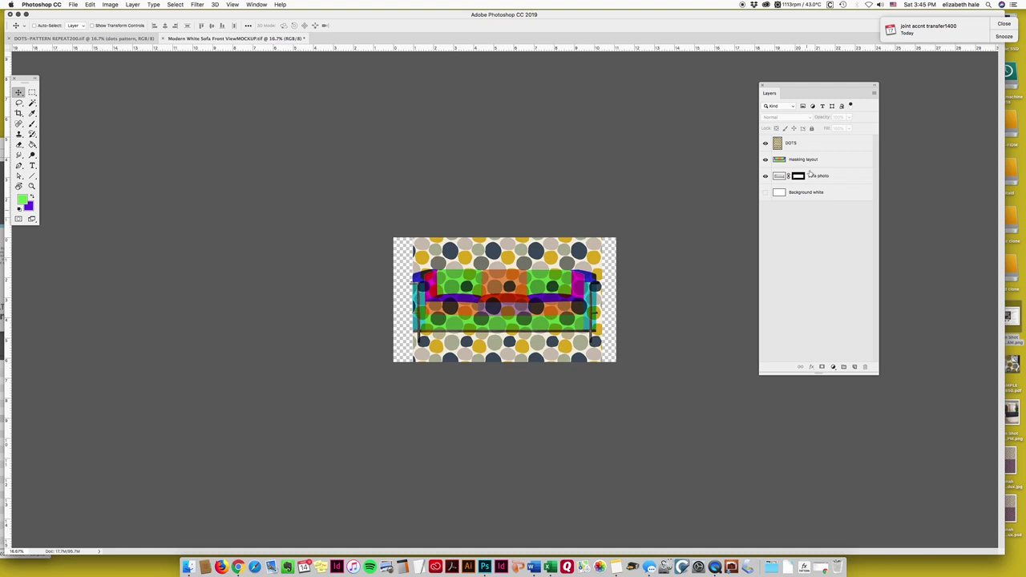
drag(810, 147, 815, 166)
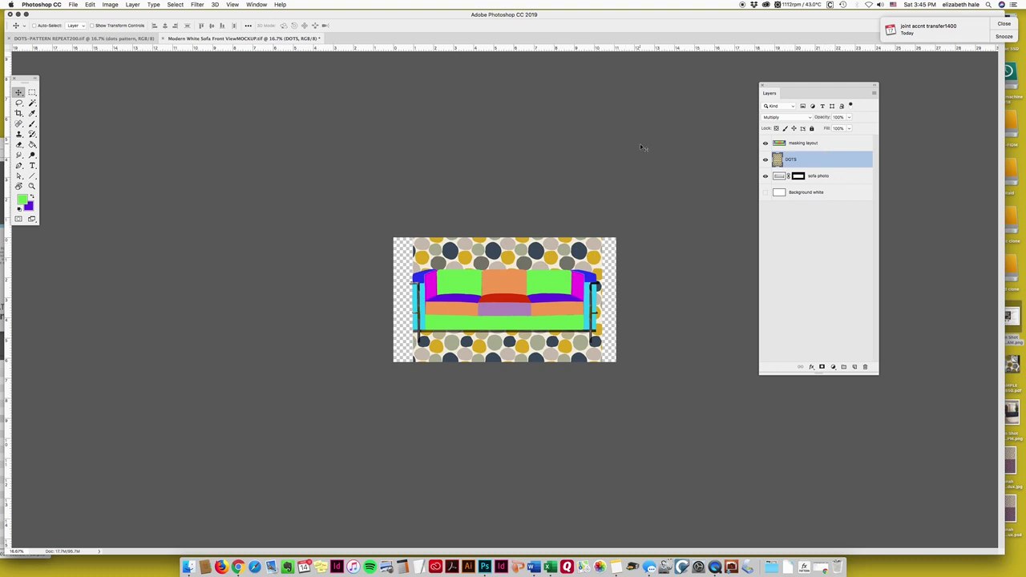
- Set the blend mode of the masking layout layer to Multiply
key(super+plus)
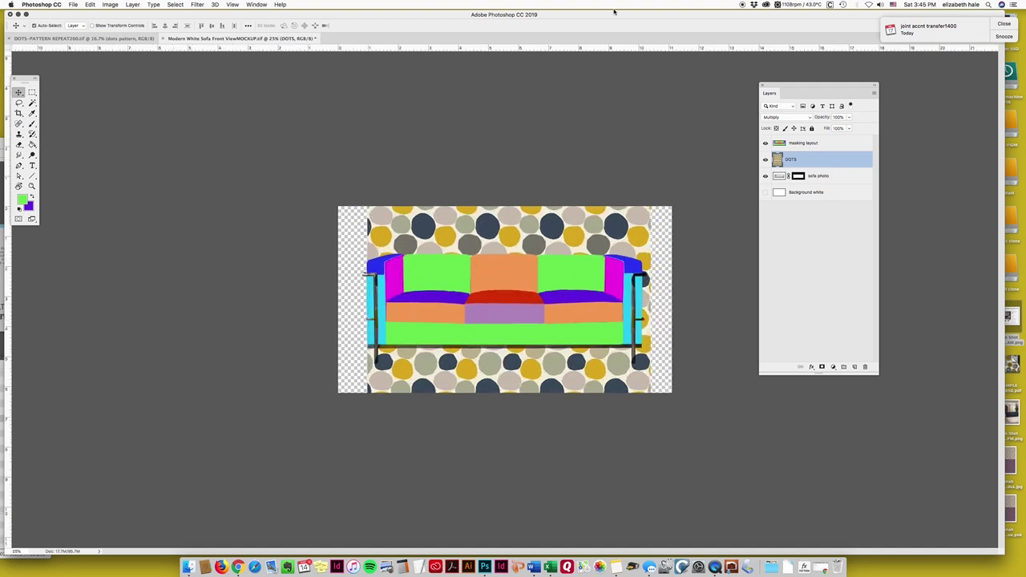
key(super+plus)
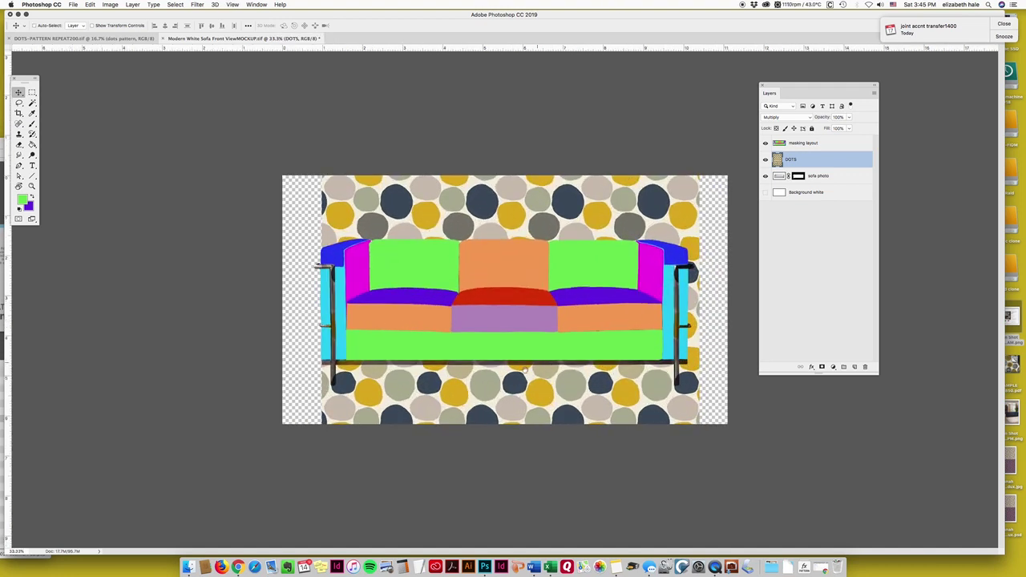
click(795, 144)
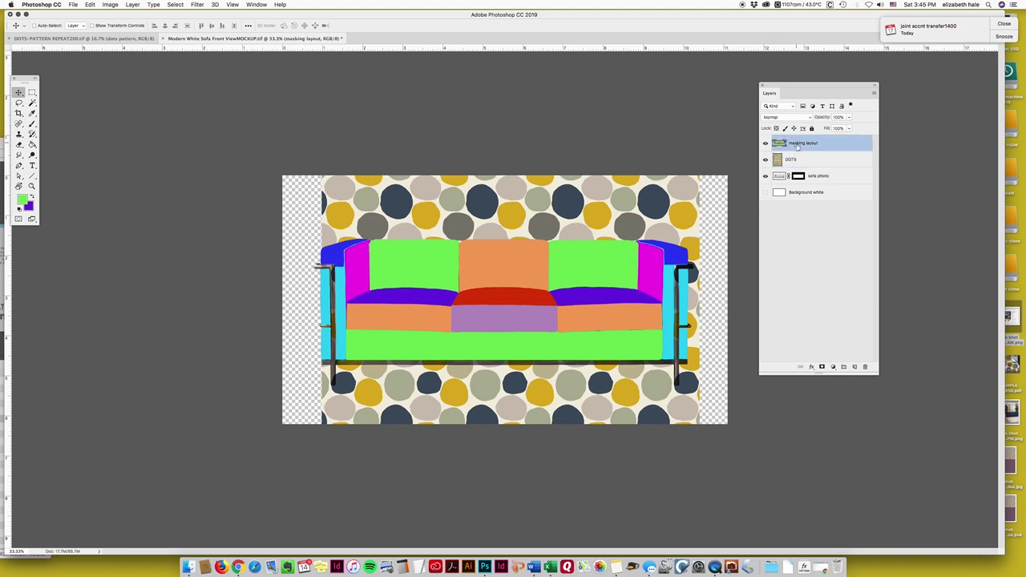
click(785, 117)
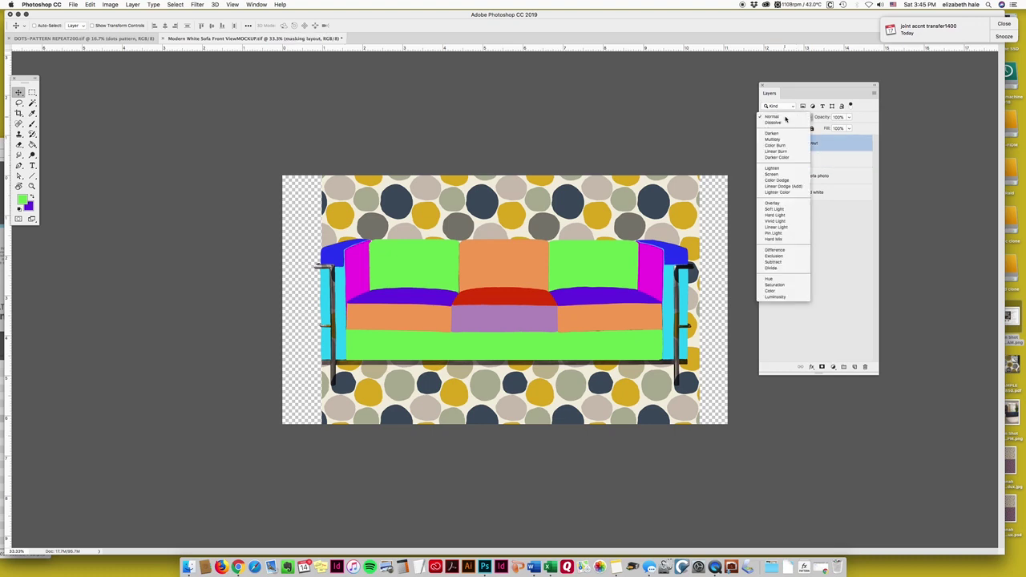
click(786, 118)
click(786, 118)
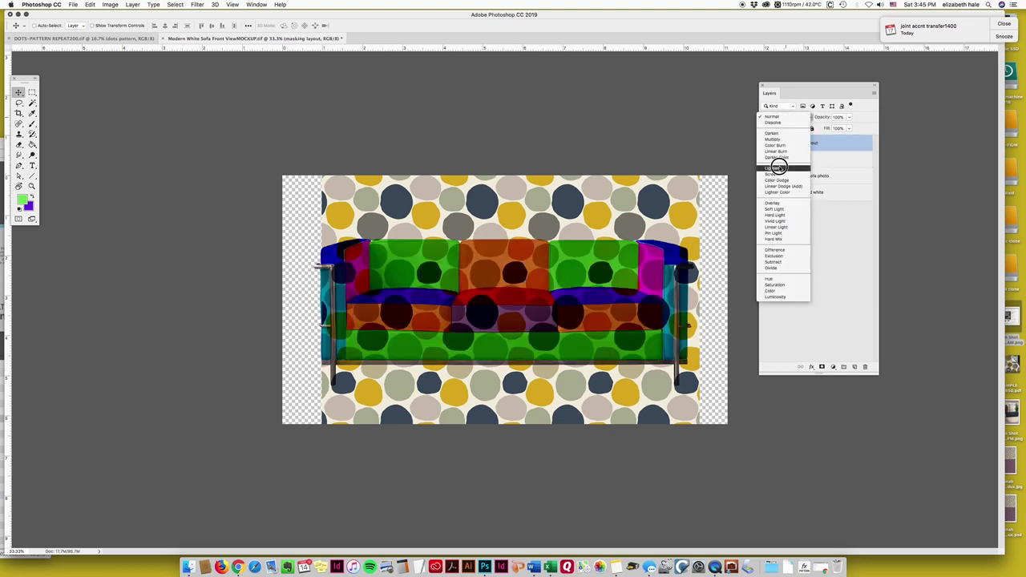
click(779, 139)
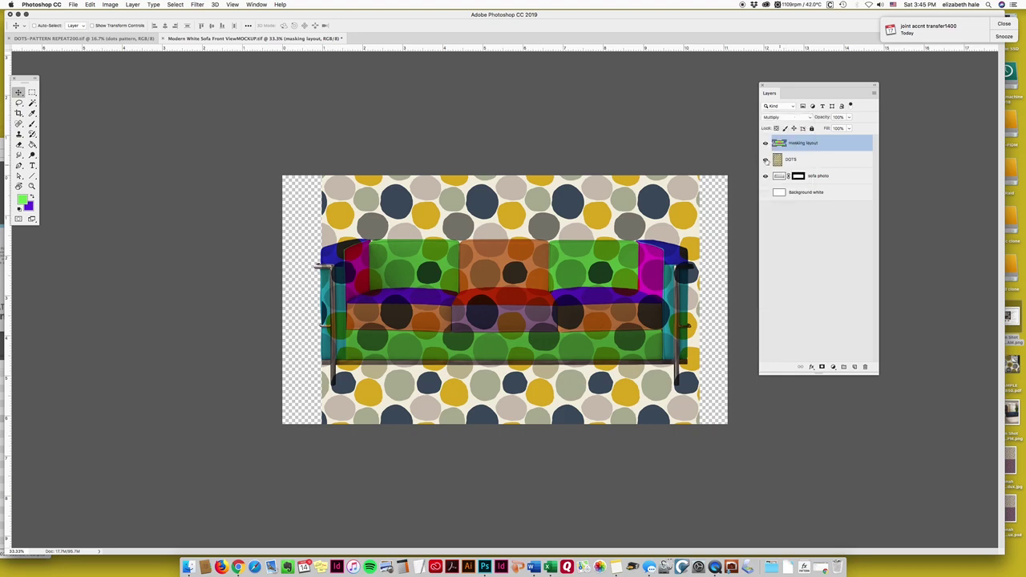
- Hide the DOTS layer and toggle the masking layout's visibility to compare the coloured areas with the white sofa photo
click(765, 160)
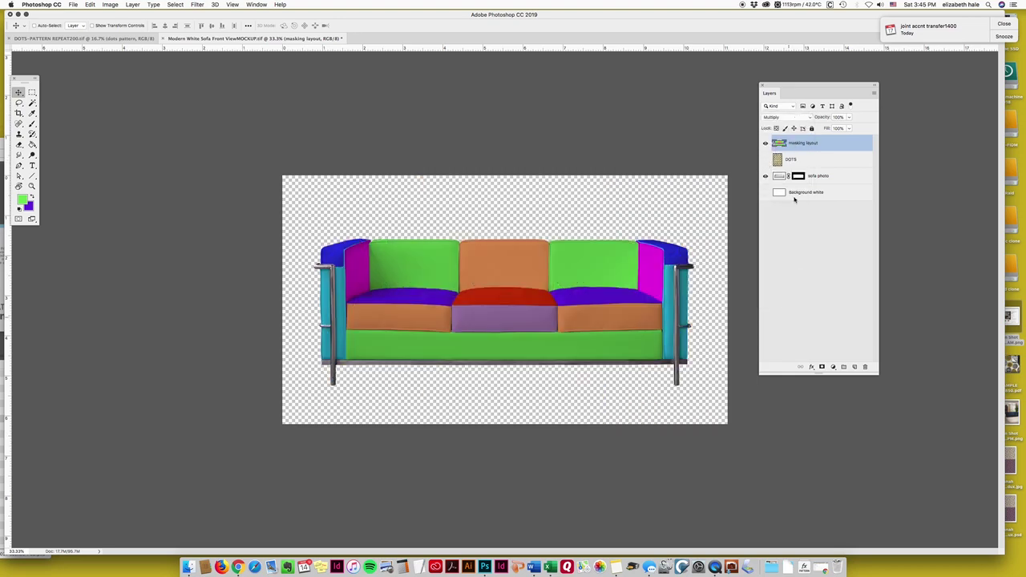
click(765, 143)
click(765, 143)
click(765, 144)
click(766, 144)
click(765, 144)
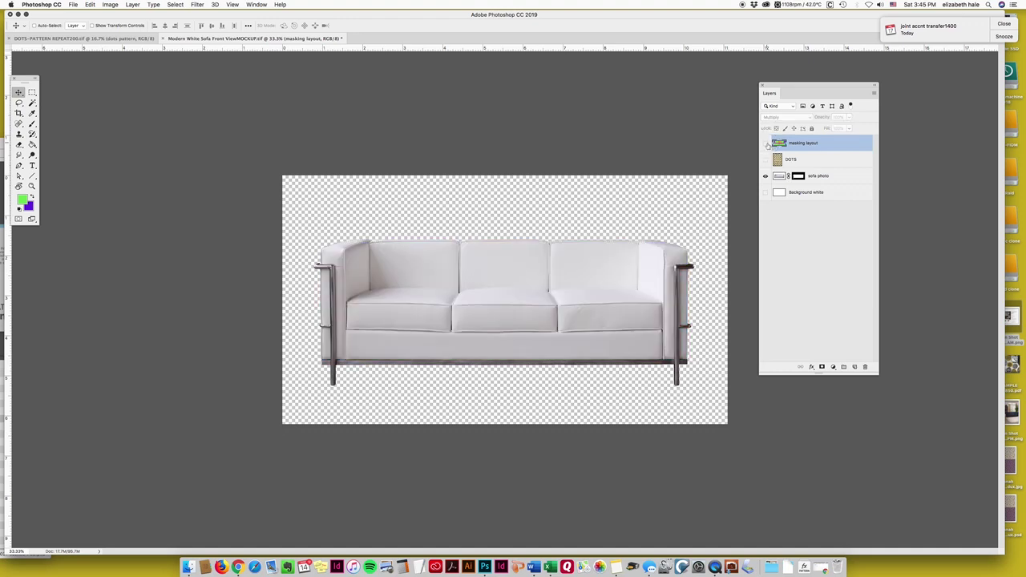
click(765, 144)
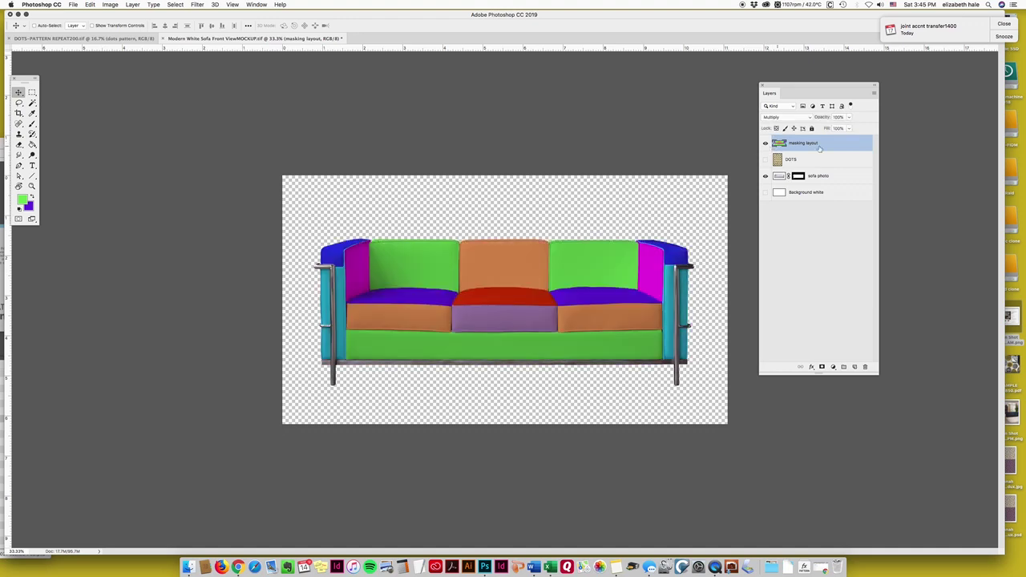
- Return the masking layout layer's blend mode to Normal
click(787, 118)
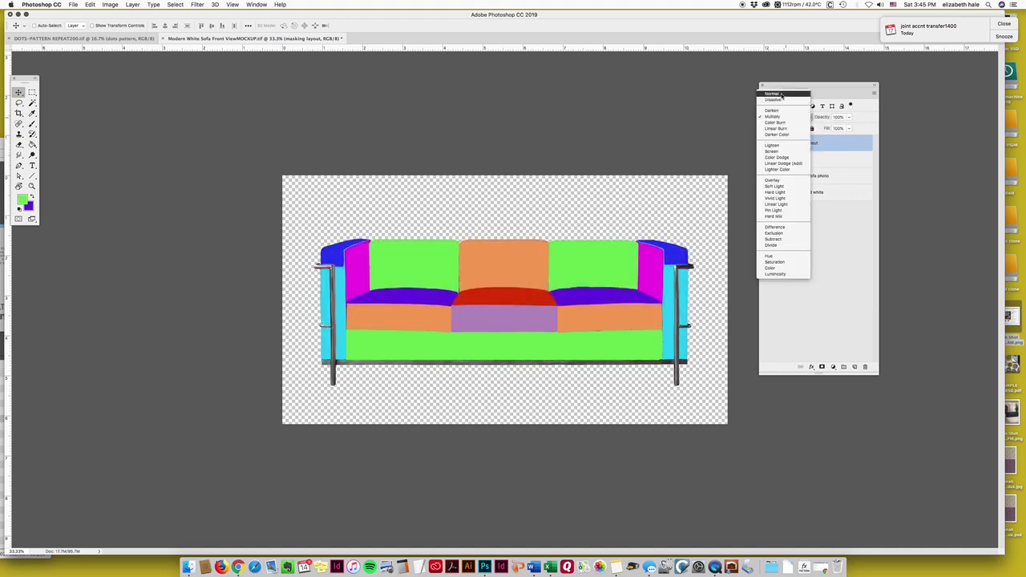
click(778, 93)
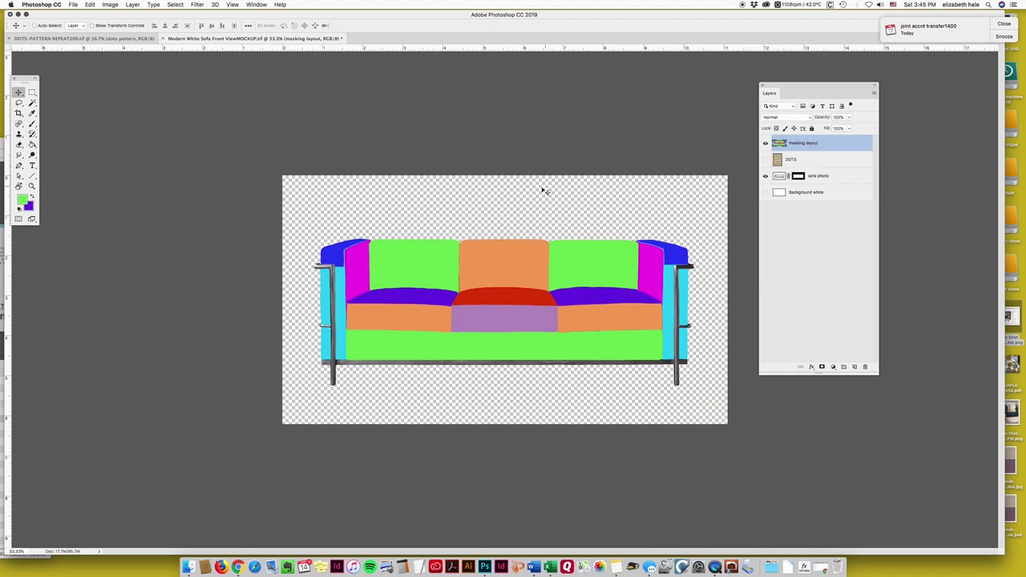
- Set the Magic Wand tolerance to 12 and toggle its Contiguous option
key(w)
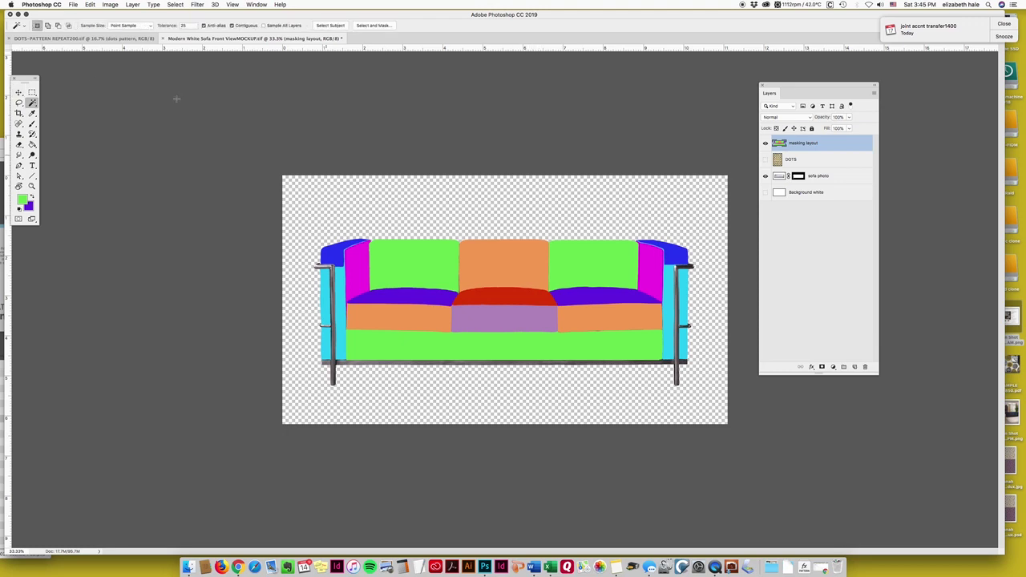
double_click(187, 24)
click(233, 27)
click(232, 27)
click(233, 27)
click(231, 26)
- Try the Magic Wand on the orange centre back cushion, clear the selection, and try it again with Contiguous on
click(498, 267)
key(super+d)
click(232, 25)
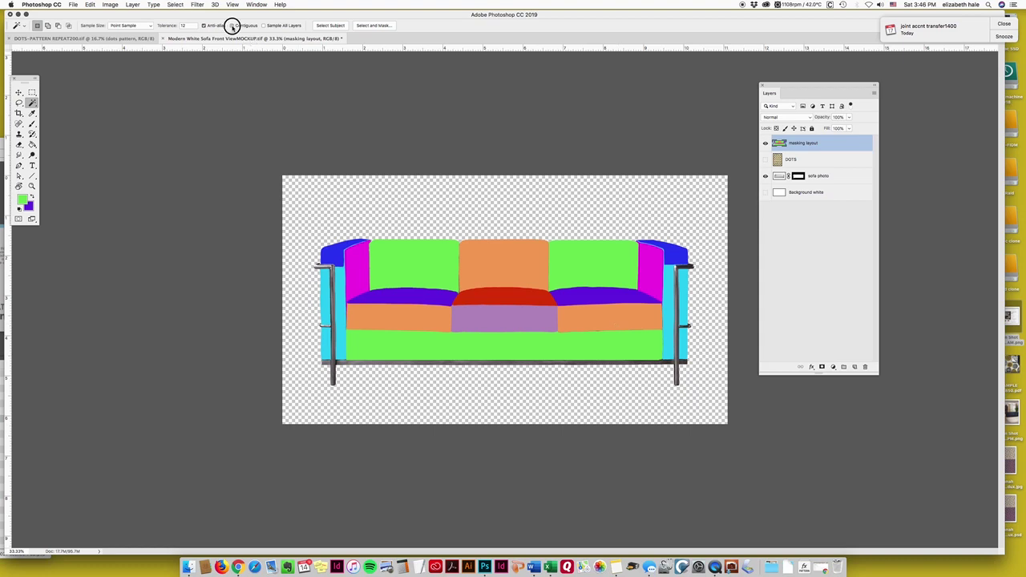
click(523, 265)
- Turn off Contiguous for the Magic Wand, test-select all orange areas of the masking layout, and clear the selection
click(232, 26)
click(519, 268)
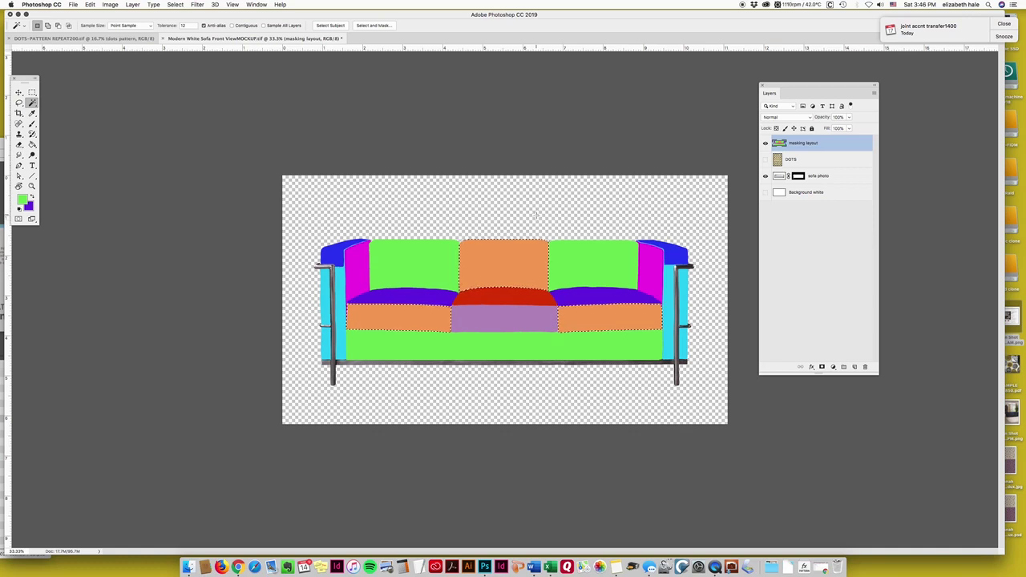
key(super+d)
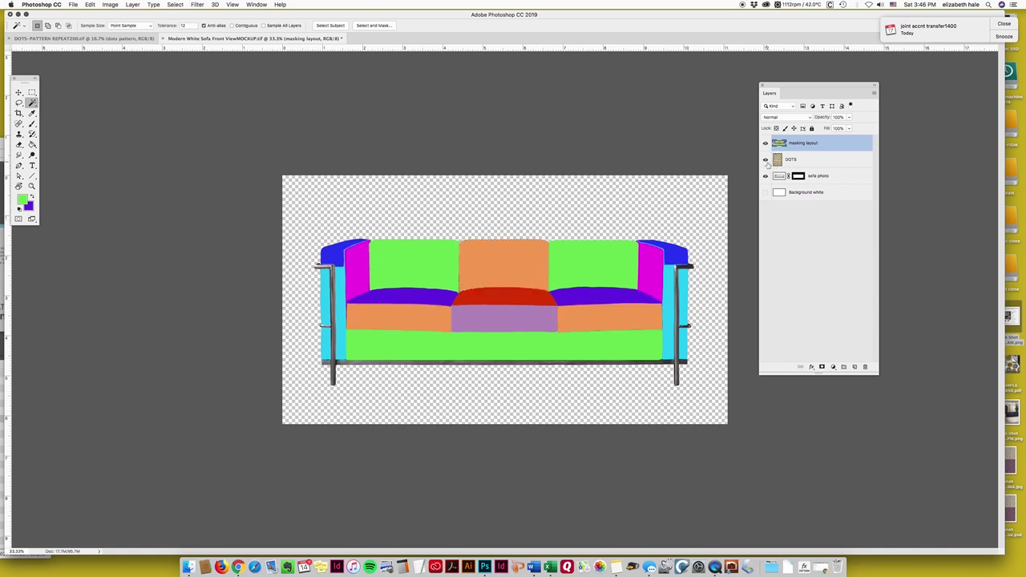
- Show the DOTS layer, copy its pattern across the entire canvas, and hide the layer again
click(765, 159)
click(793, 160)
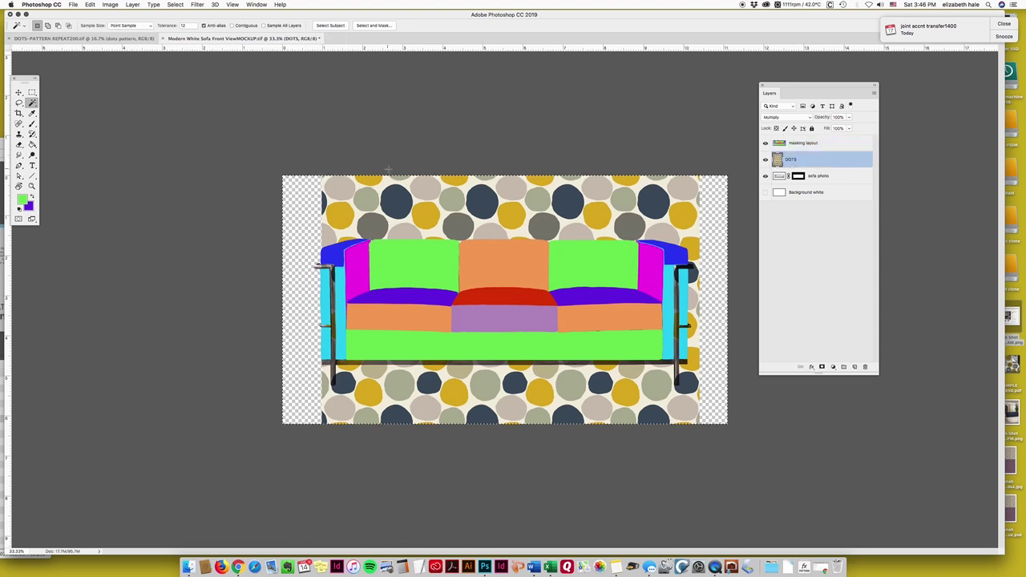
key(super+a)
click(765, 159)
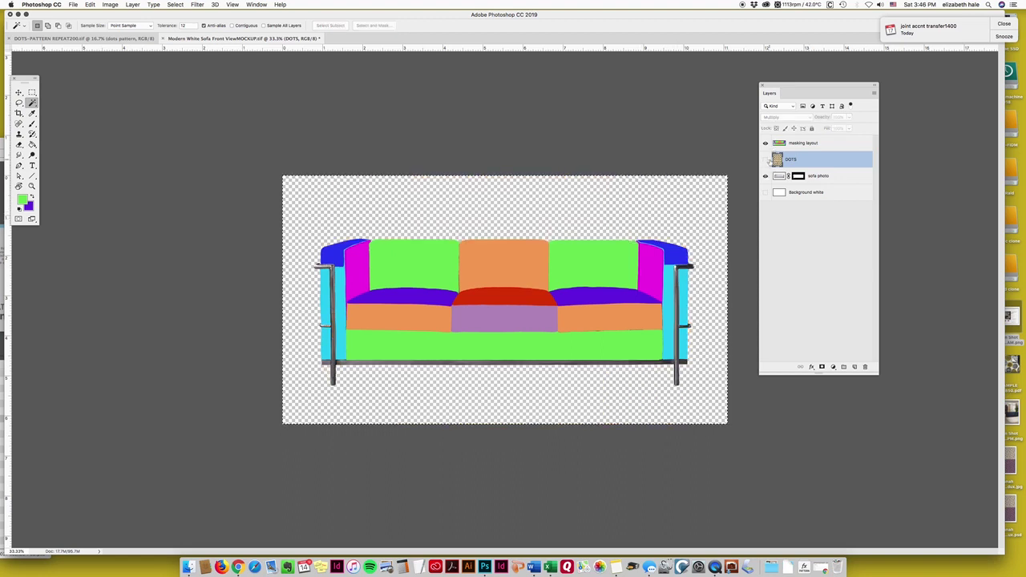
- Select all orange areas of the masking layout with the Magic Wand and use Paste Into to fill them with the copied dots pattern
click(780, 143)
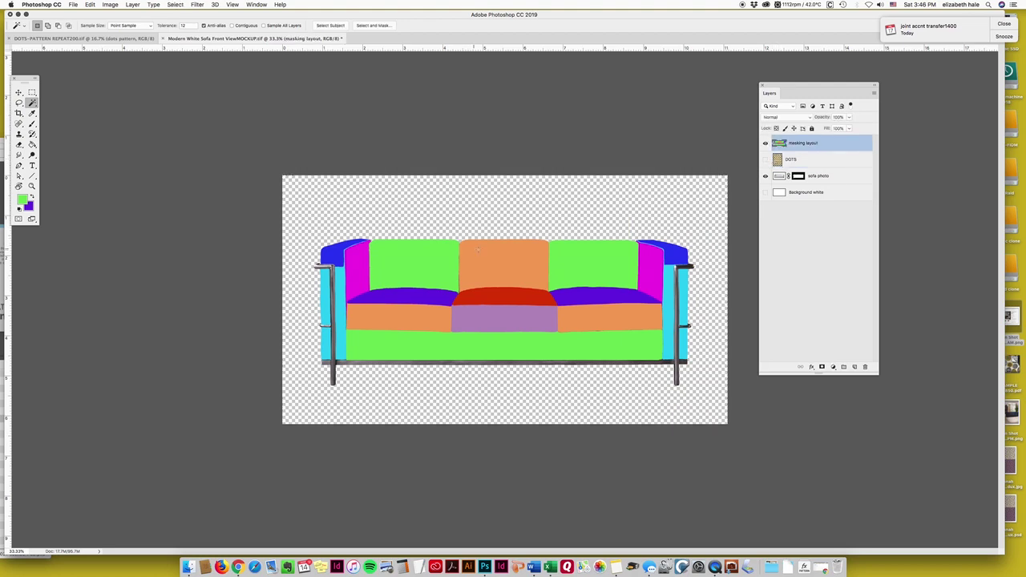
click(479, 250)
click(90, 4)
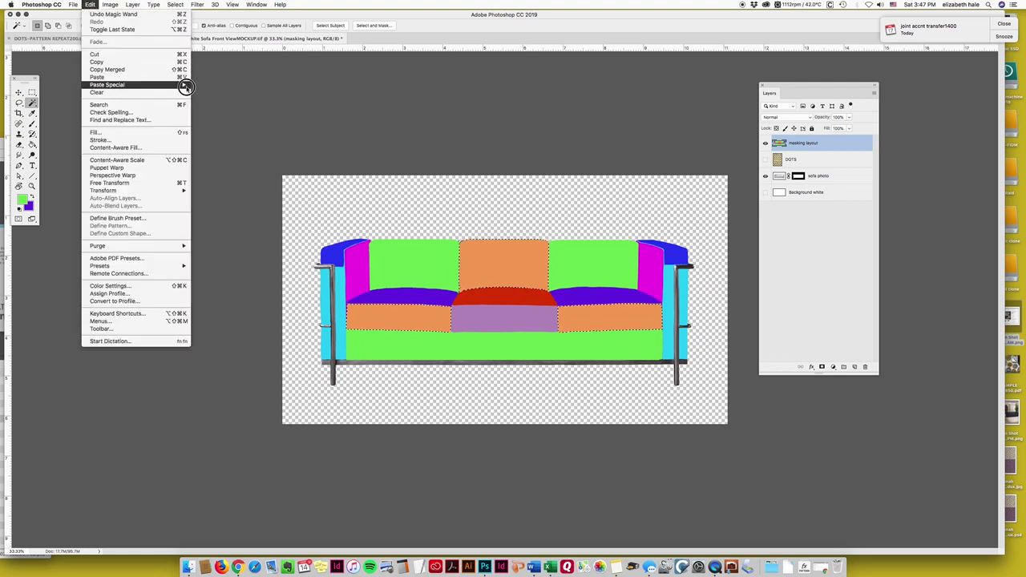
click(212, 91)
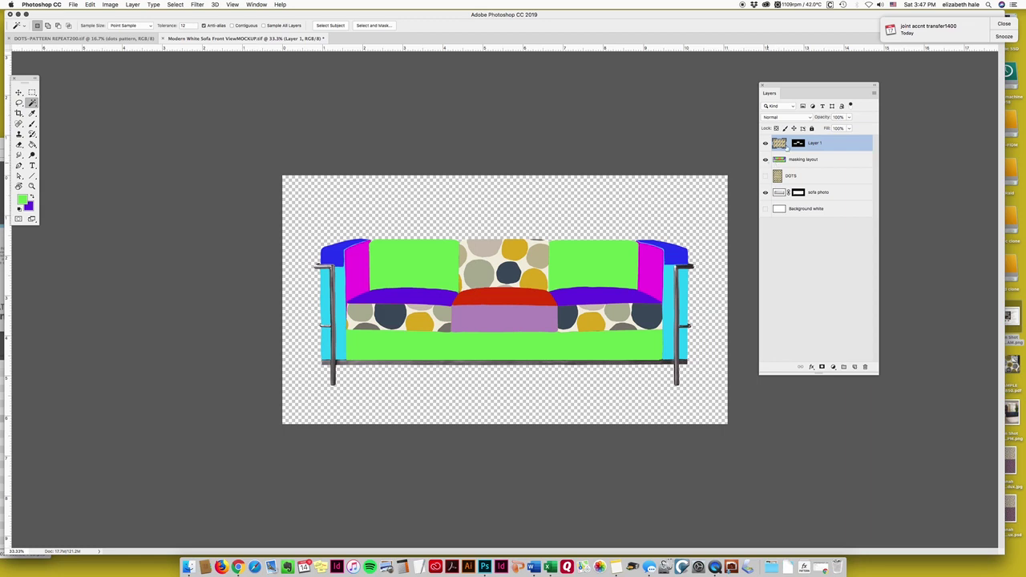
- Set the pasted pattern layer's blend mode to Multiply and preview it on the sofa with the masking layout temporarily hidden
click(785, 117)
click(783, 120)
click(787, 118)
click(783, 137)
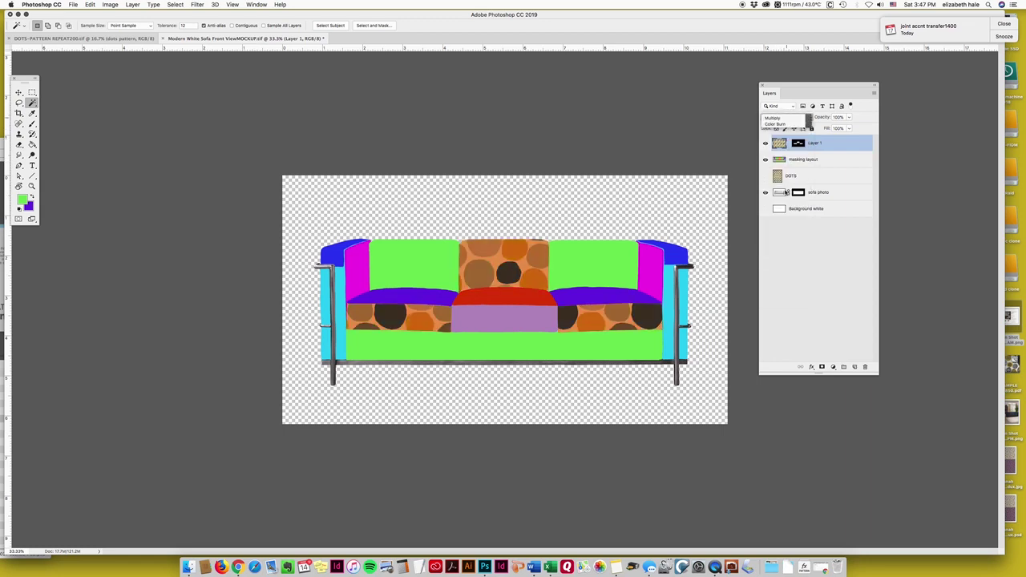
click(766, 159)
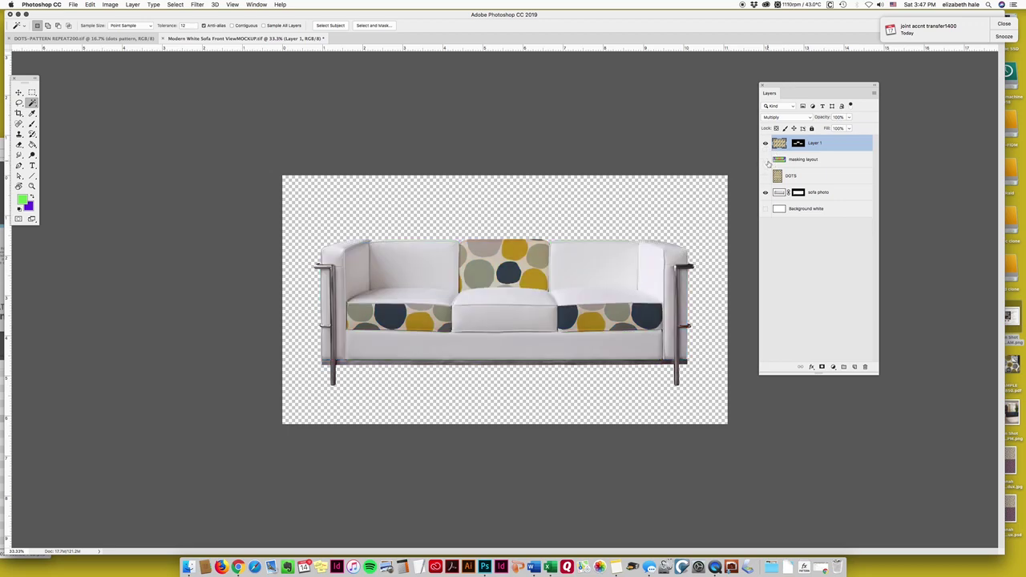
click(765, 160)
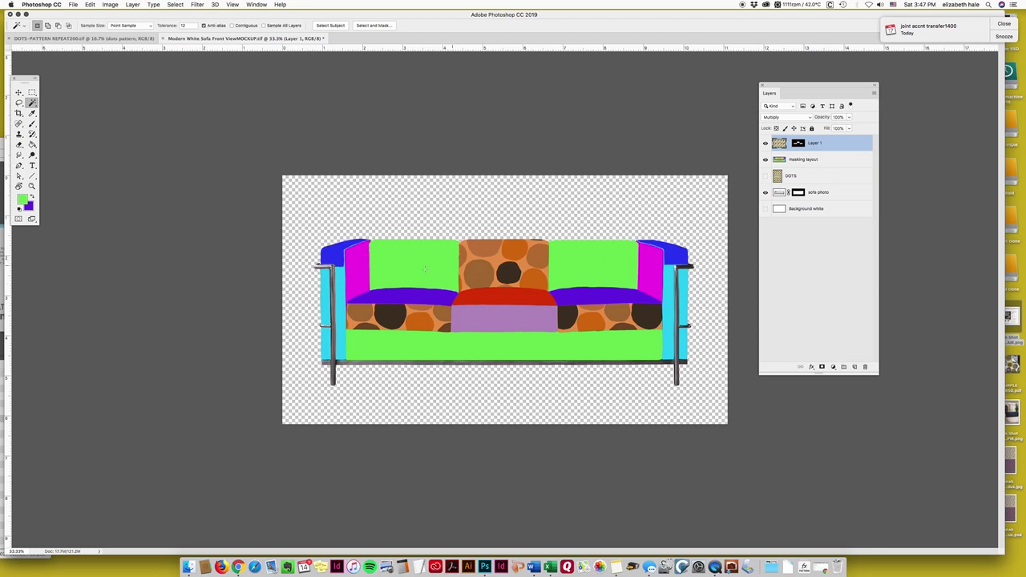
- Hide Layer 1, select all green areas of the masking layout with the Magic Wand, and use Paste Into for the dots pattern
click(18, 92)
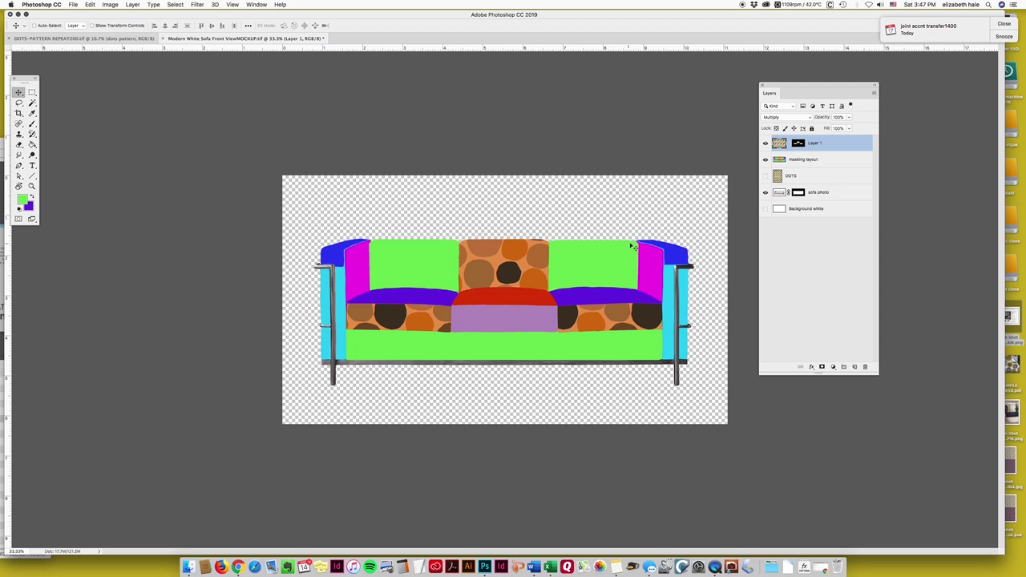
click(765, 143)
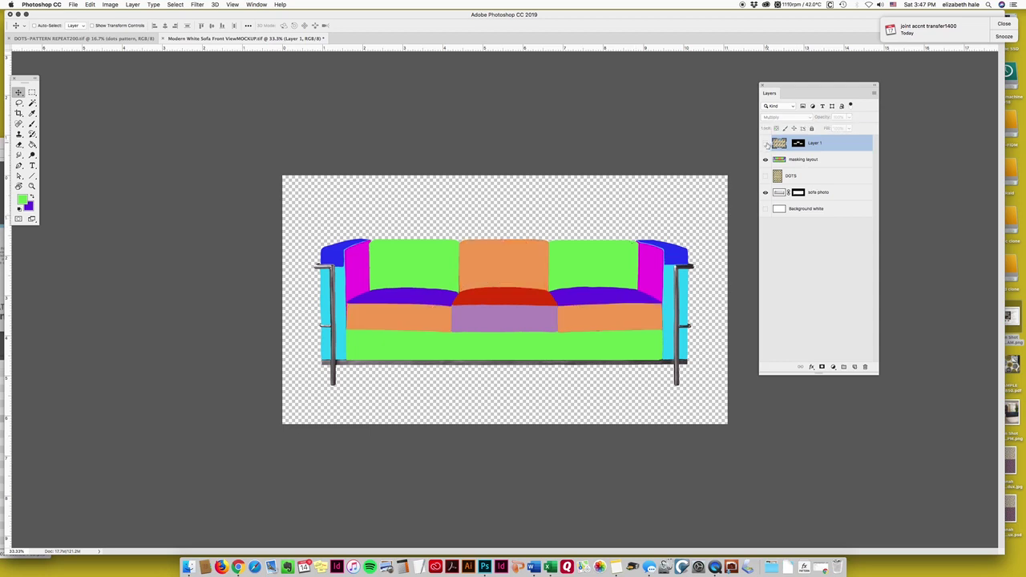
click(811, 160)
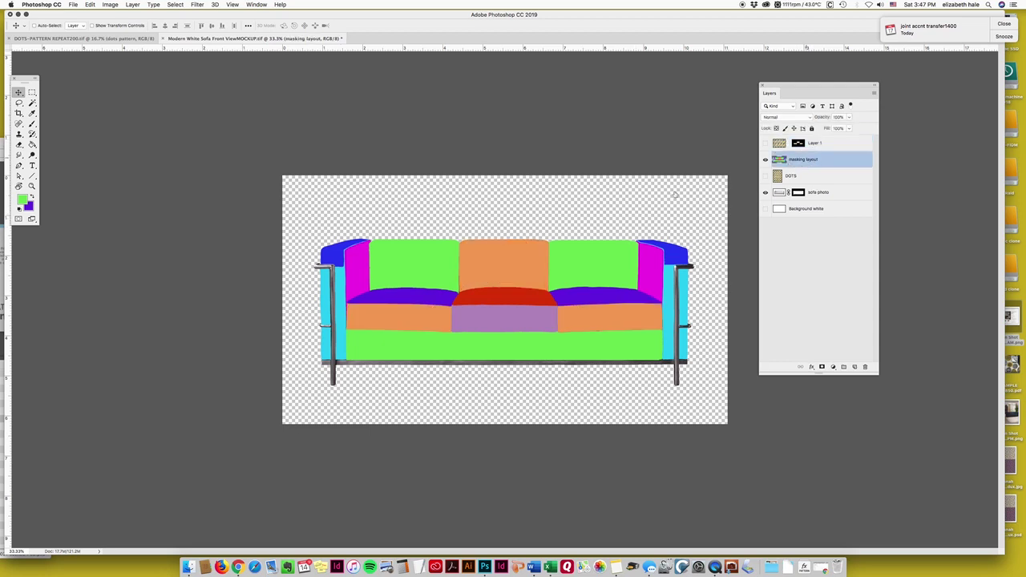
key(w)
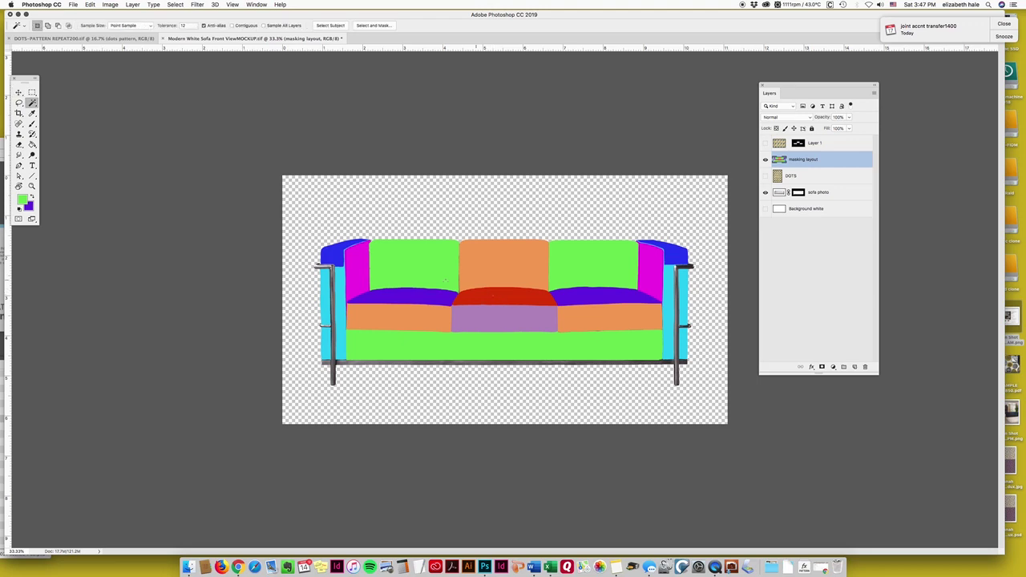
click(429, 272)
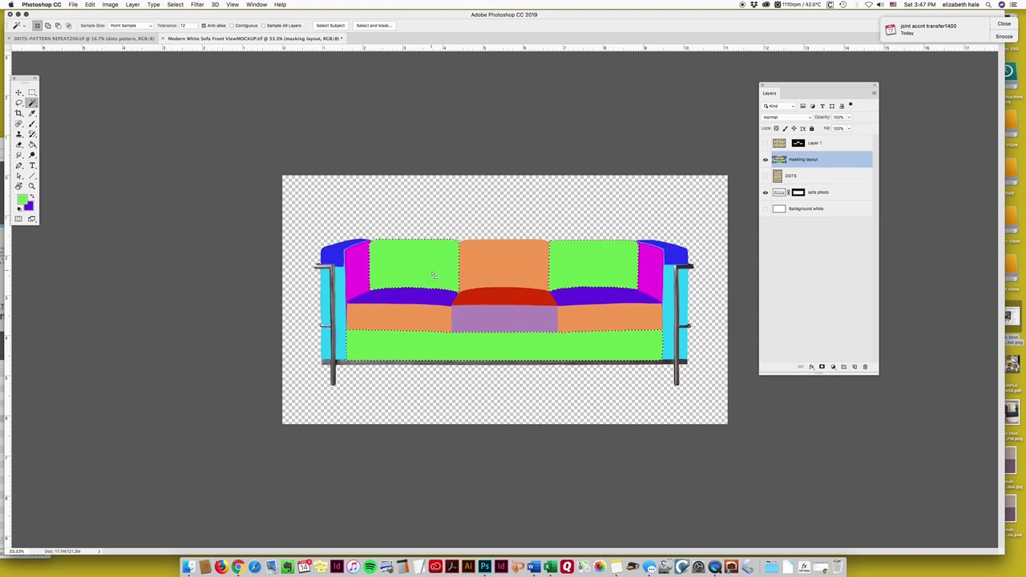
click(91, 5)
mouse_move(126, 84)
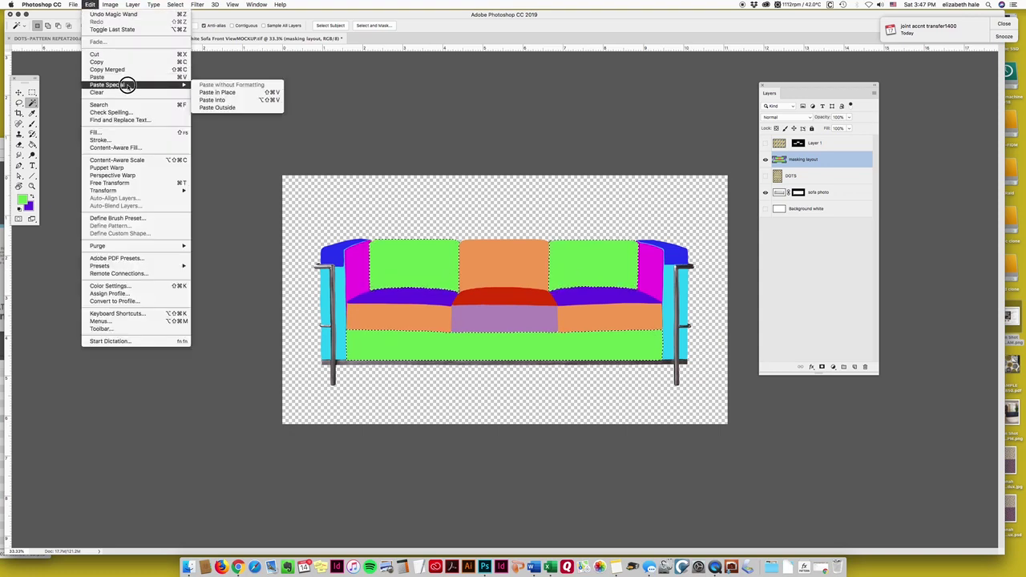
click(228, 99)
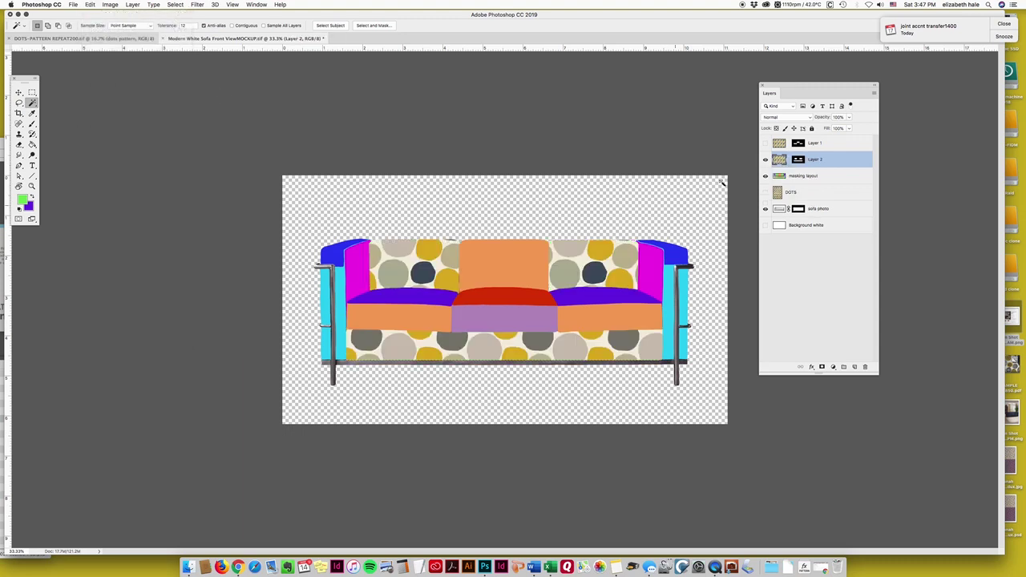
- Hide the masking layout and show Layer 1 together with Layer 2, leaving Layer 2 selected with the Move tool active
click(765, 175)
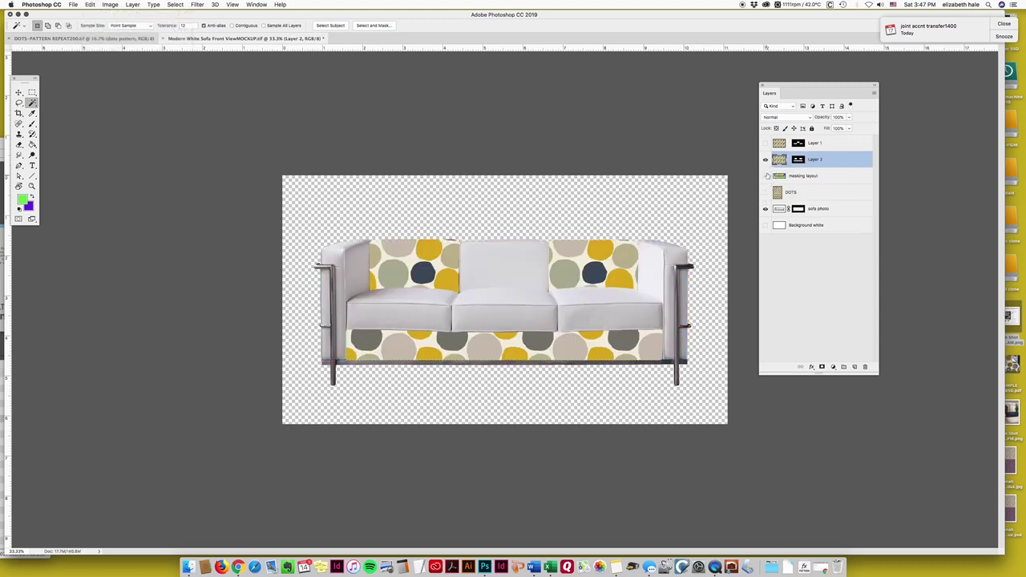
click(764, 143)
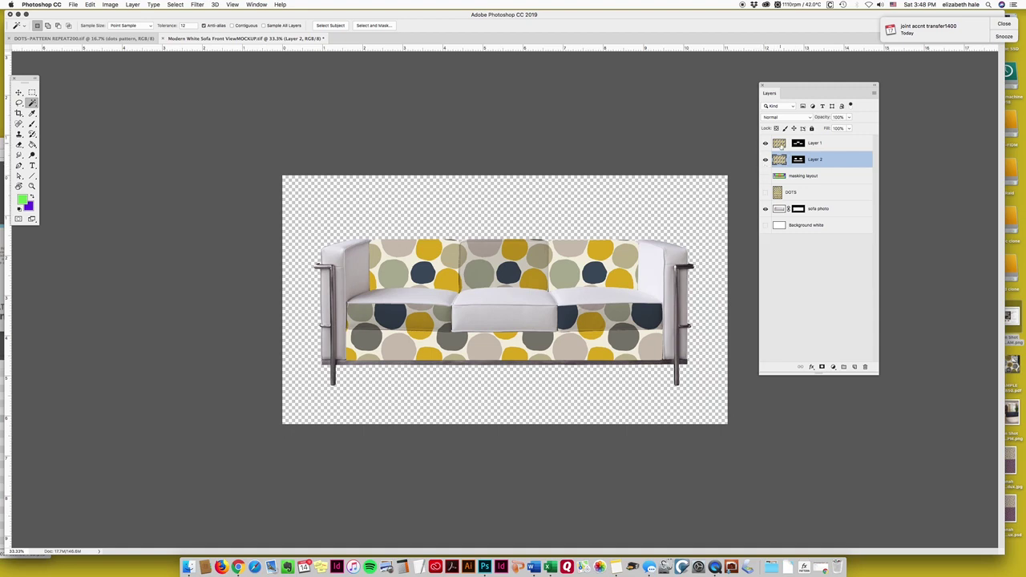
click(780, 145)
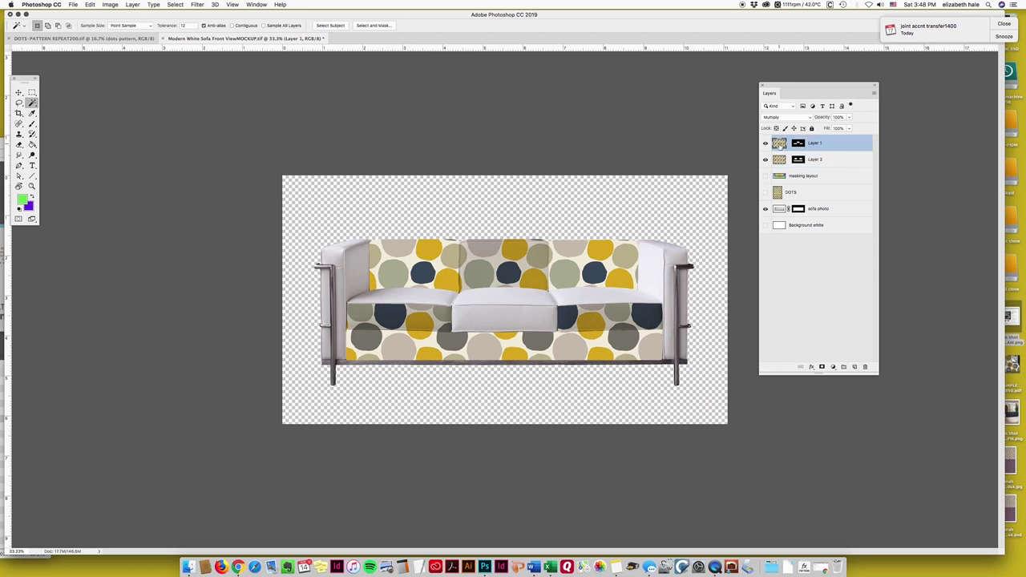
click(779, 160)
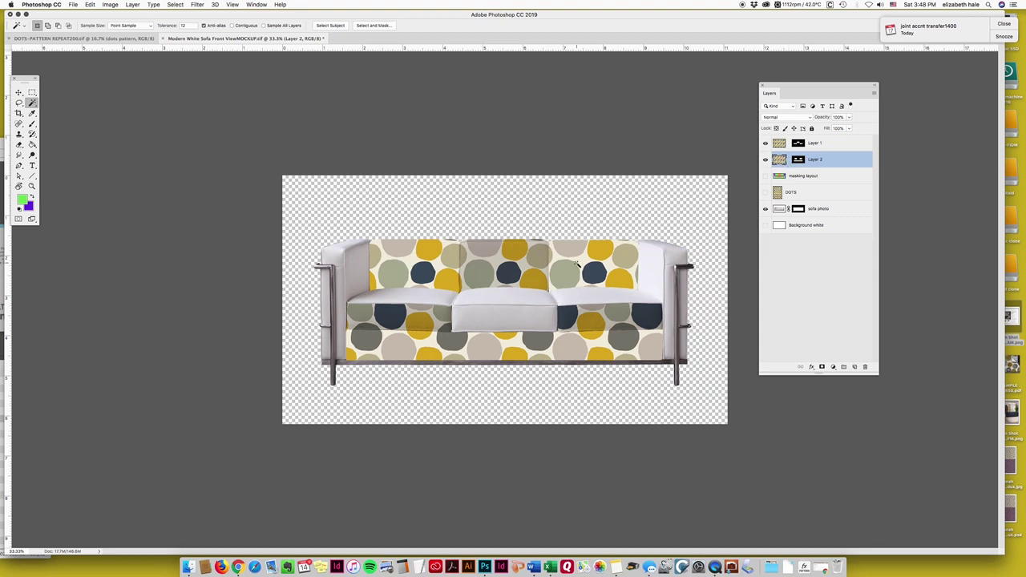
click(19, 93)
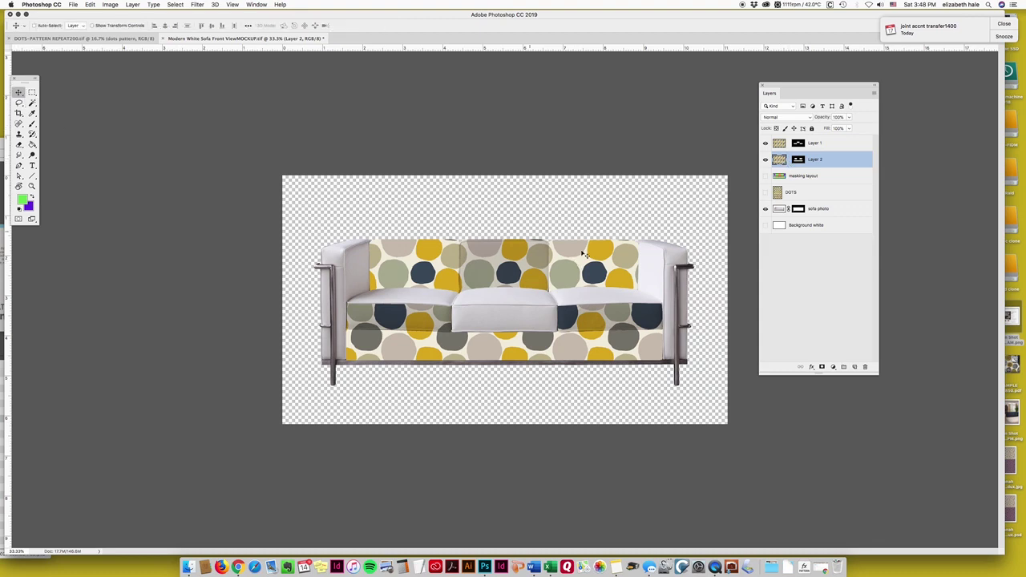
- Shift Layer 2's dots pattern slightly right and down within its mask, finishing with no layer selected
click(777, 159)
mouse_move(611, 270)
mouse_down()
mouse_move(631, 273)
mouse_move(614, 274)
mouse_up()
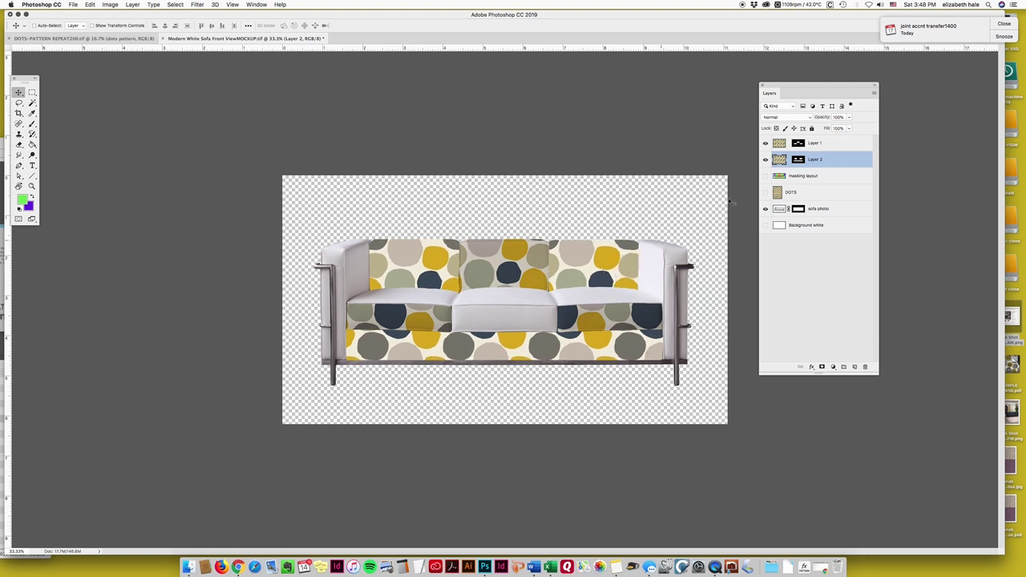
click(829, 258)
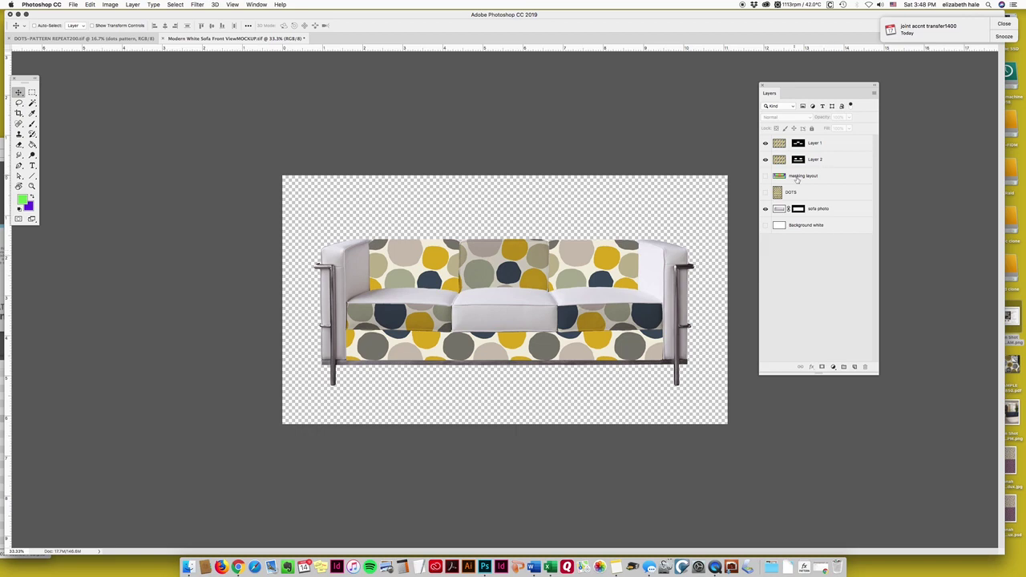
- Hide Layer 1 and Layer 2, and make the masking layout layer visible and active
drag(765, 142, 765, 159)
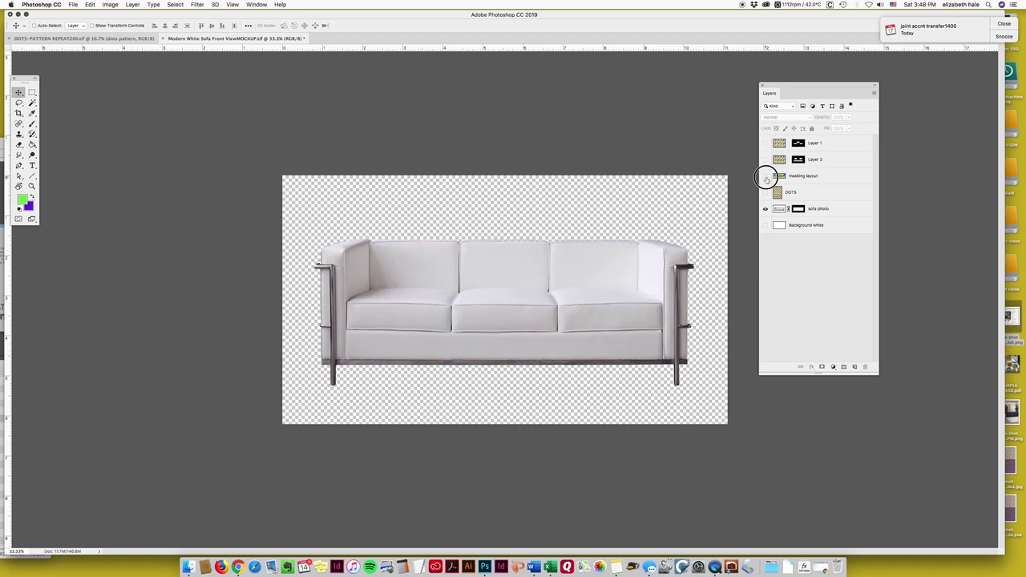
click(765, 175)
click(812, 178)
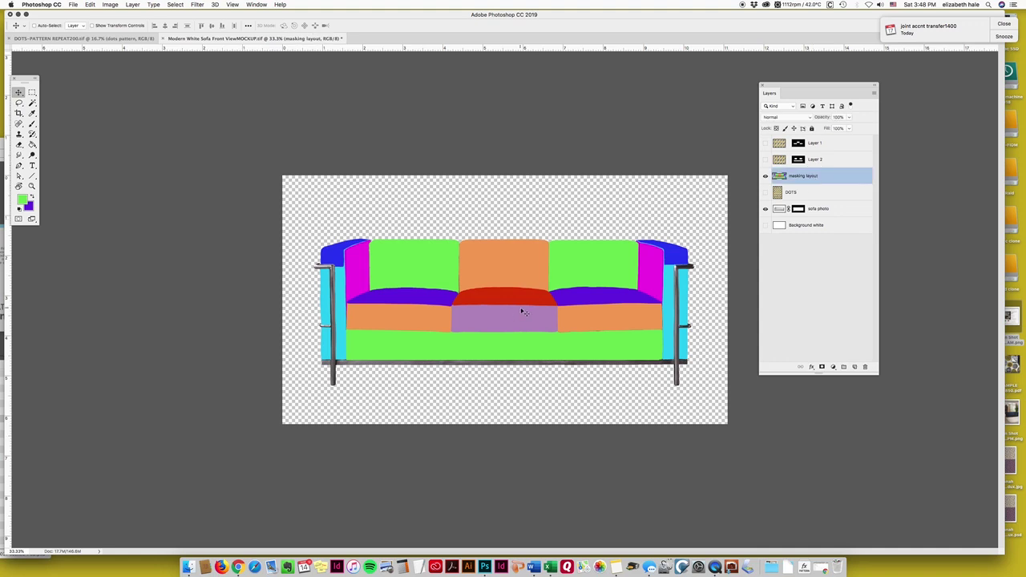
- Select the purple seat front and the cyan arm fronts with the Magic Wand and use Paste Into for the dots pattern
key(w)
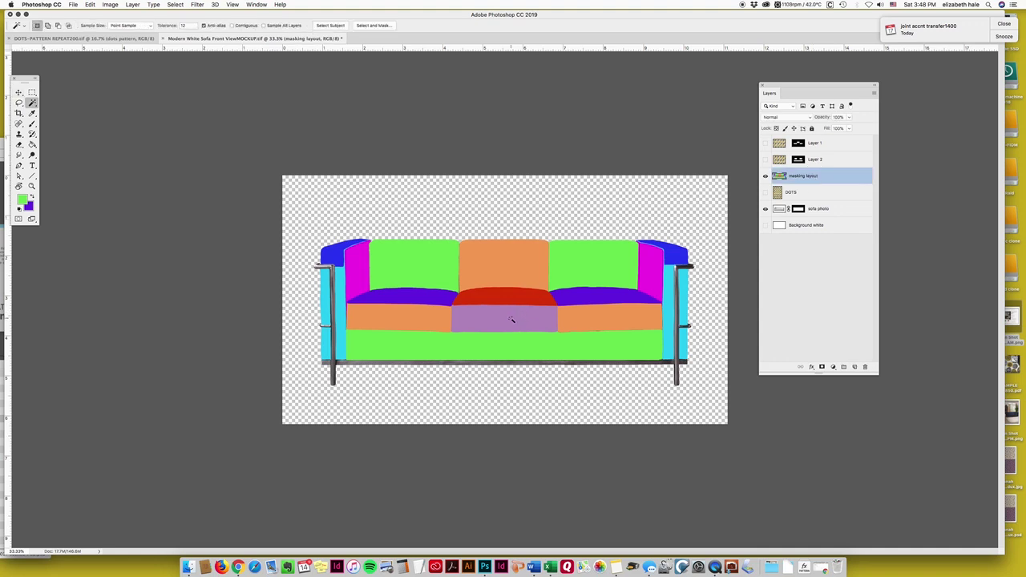
click(516, 325)
shift+click(328, 315)
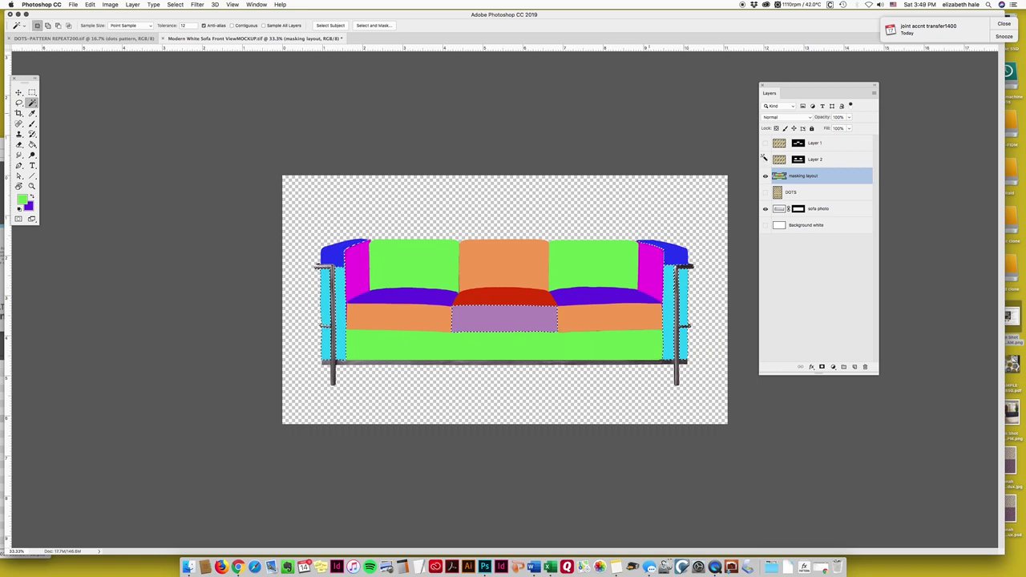
click(90, 4)
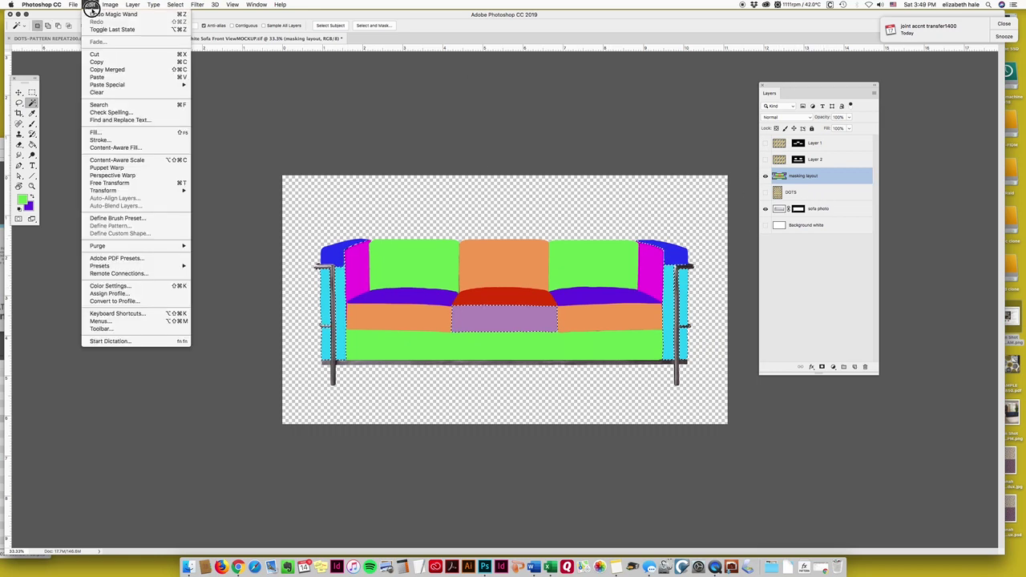
mouse_move(174, 84)
click(213, 100)
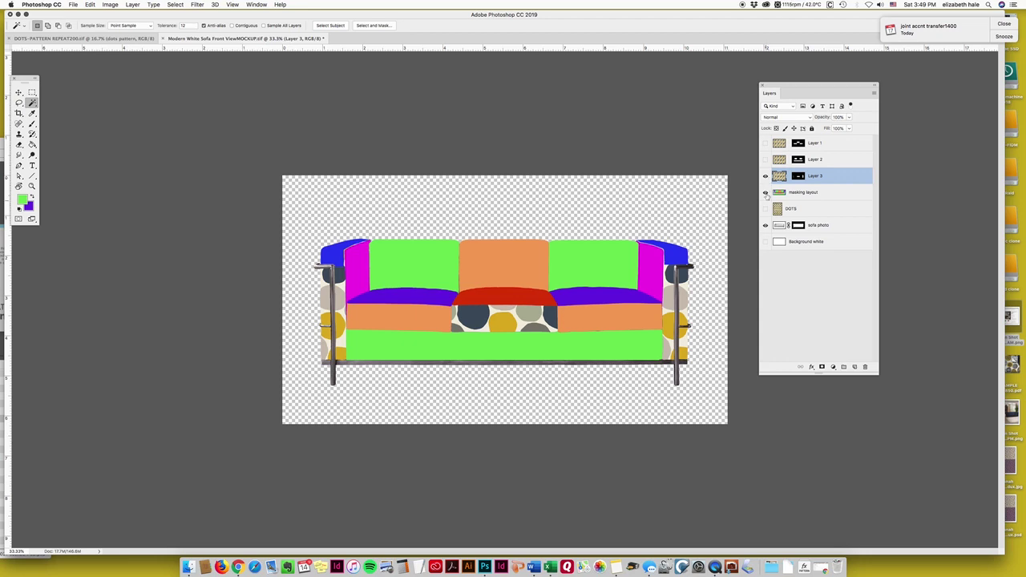
- Hide the masking layout, show Layer 2, and reposition Layer 3's dots on the arm fronts and middle seat front to suit the neighbouring pattern
click(764, 192)
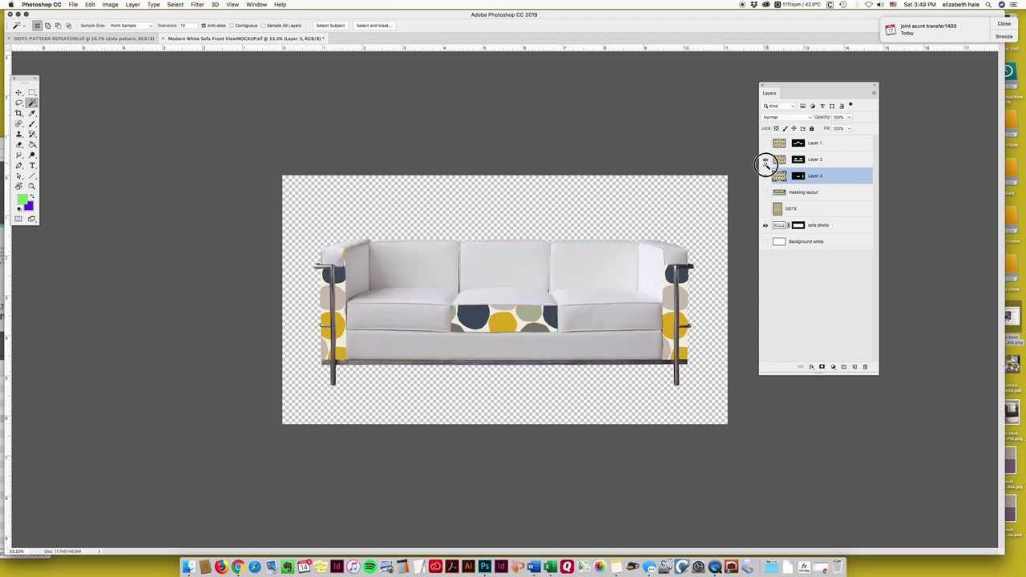
click(765, 160)
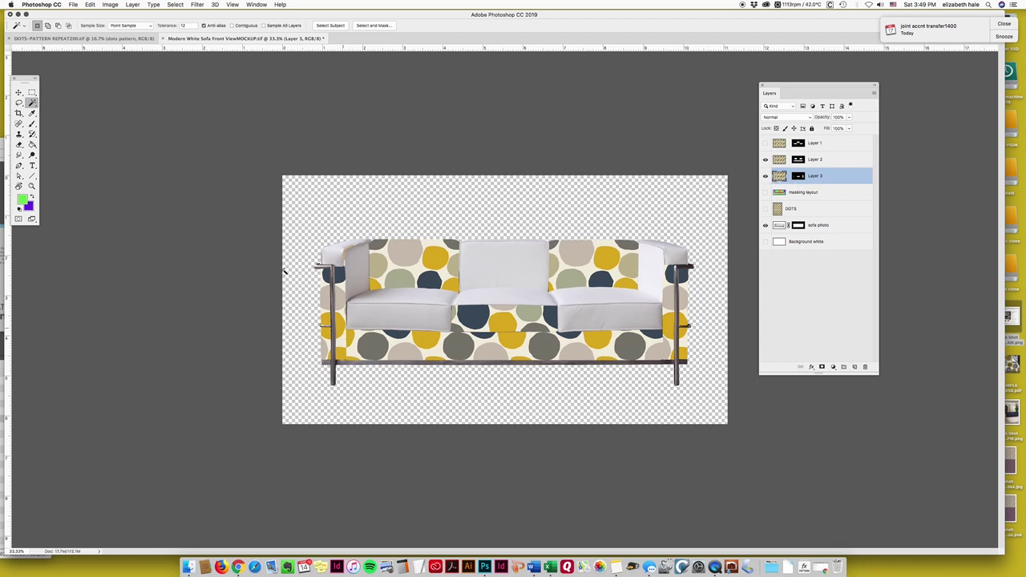
click(18, 92)
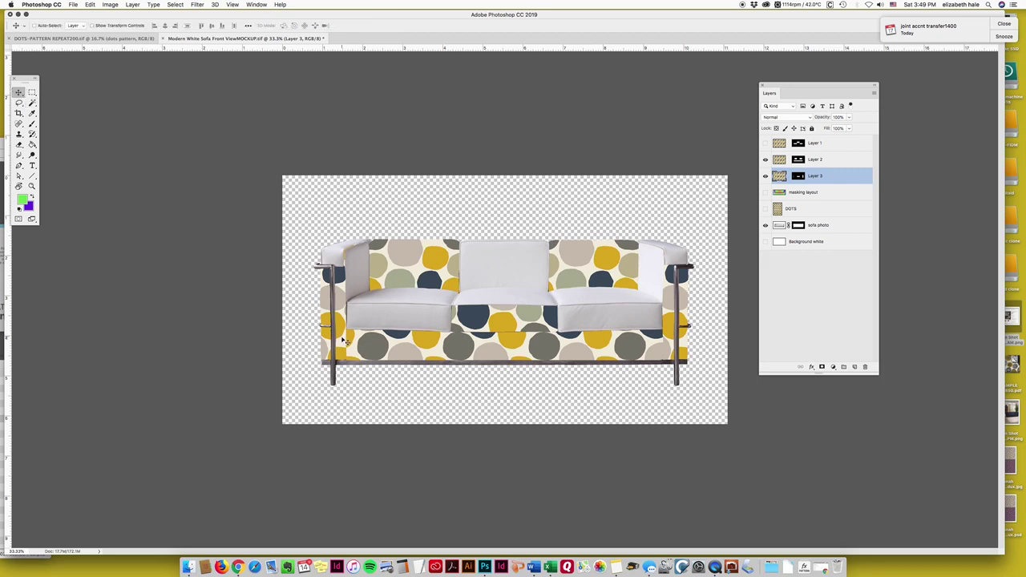
drag(341, 342, 362, 325)
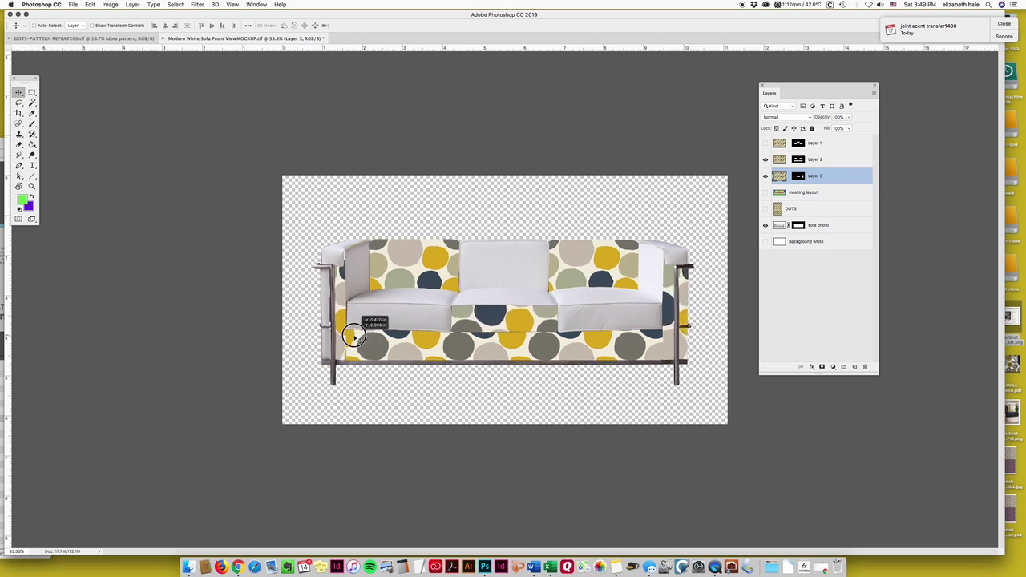
drag(358, 337, 352, 333)
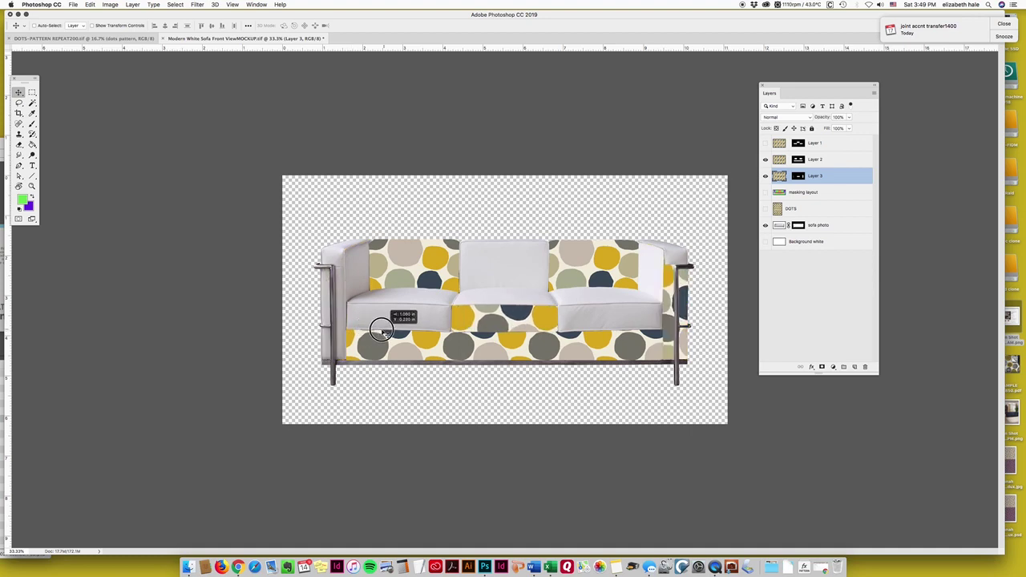
drag(362, 334, 343, 318)
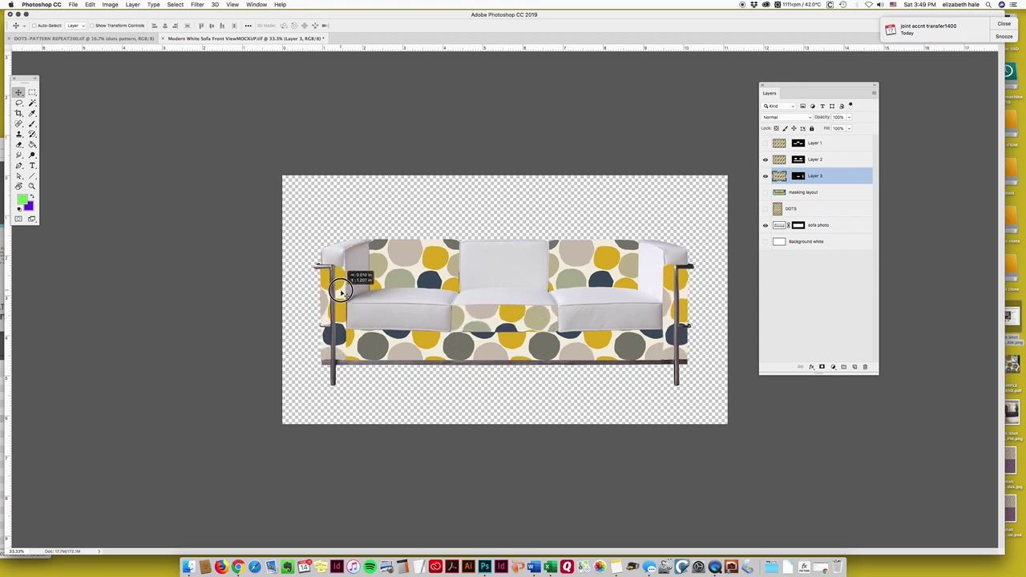
drag(342, 284, 343, 278)
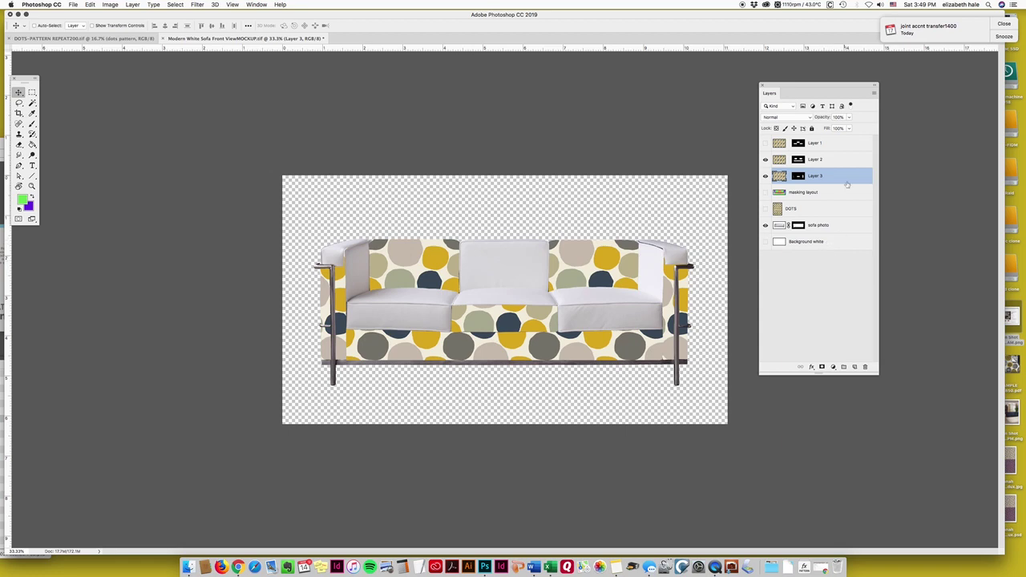
- Show Layer 1 and set the blend mode of Layers 1, 2 and 3 together to Multiply
click(764, 143)
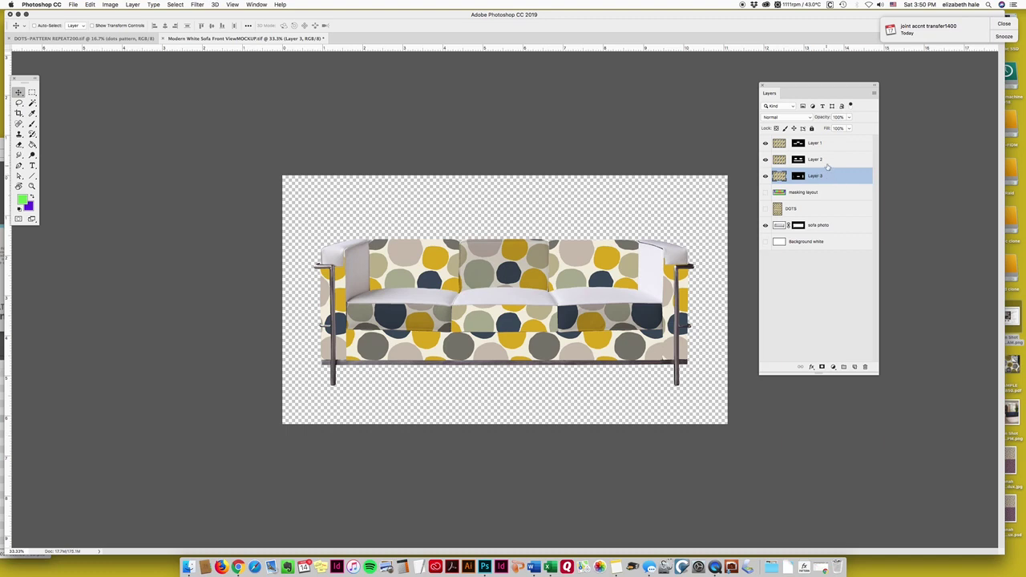
shift+click(828, 163)
shift+click(830, 143)
click(790, 117)
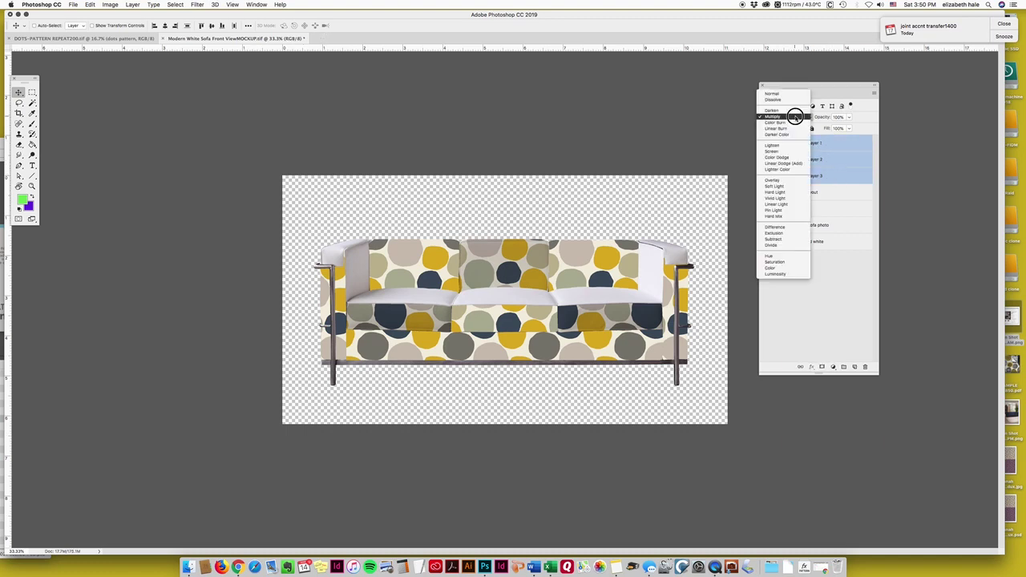
click(795, 114)
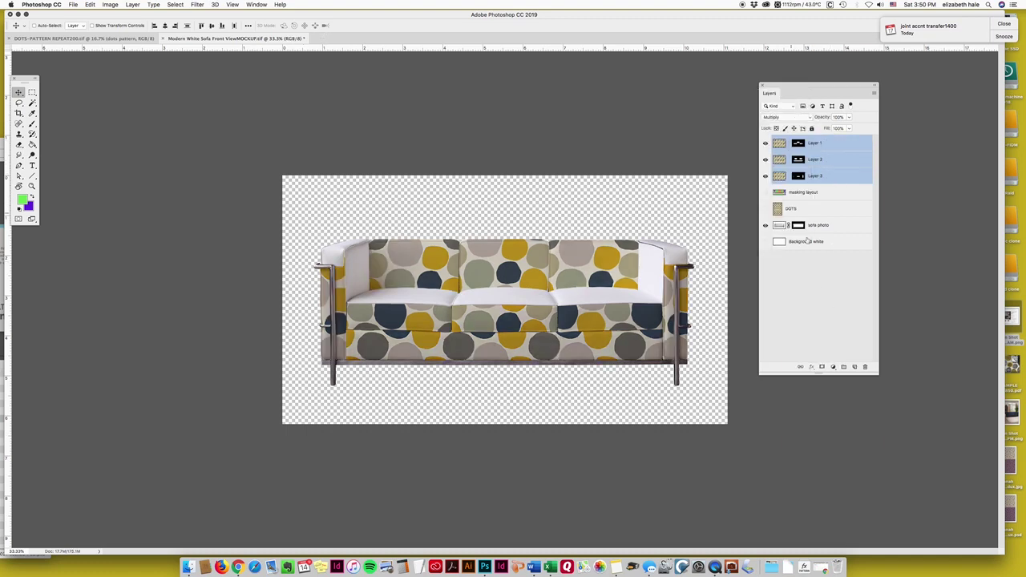